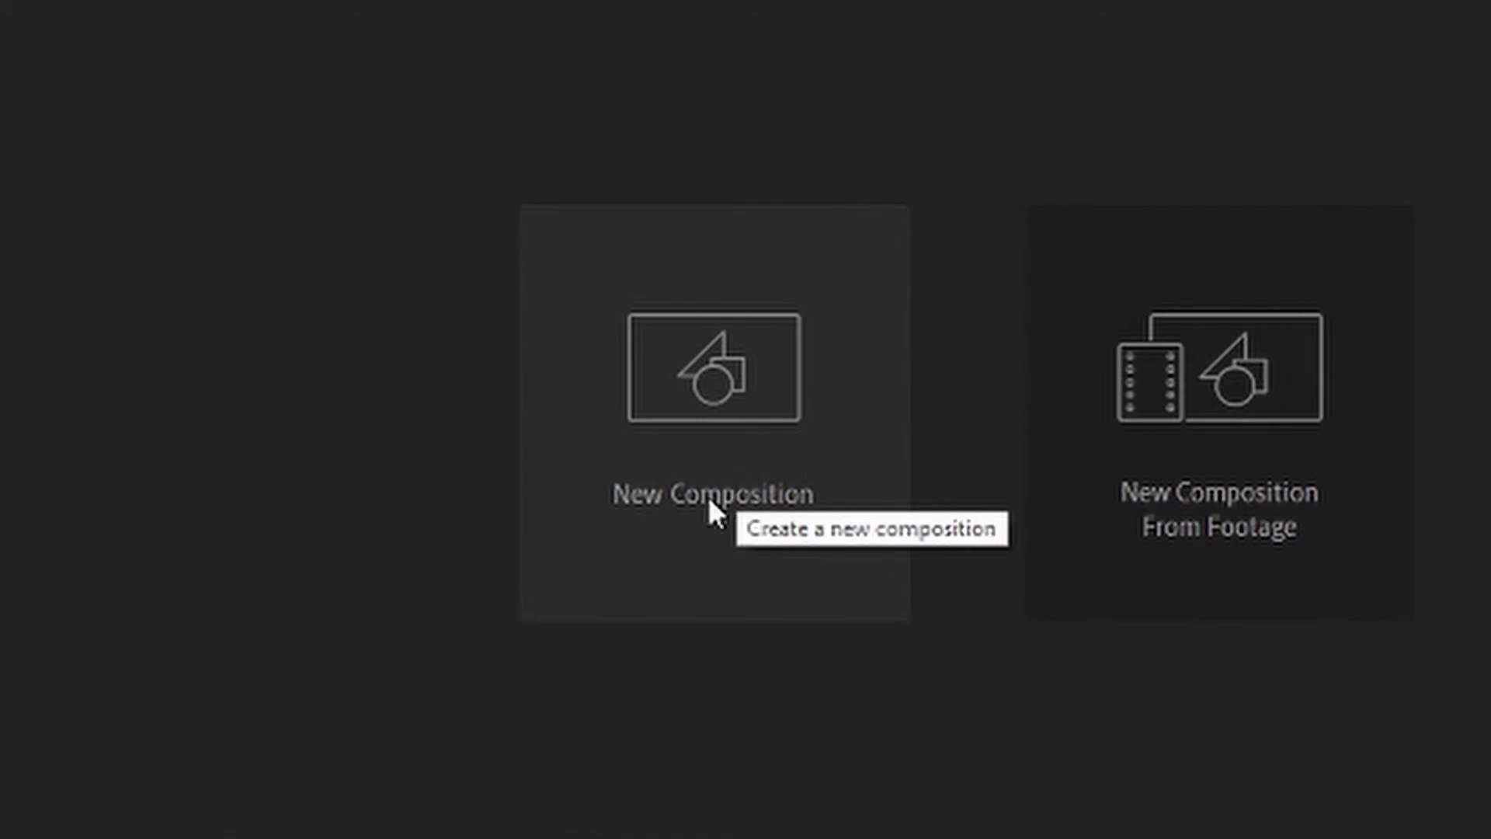
Create a 1920 x 1080 composition named test stinger at 60 fps, third resolution, with a 2-second duration
click(766, 514)
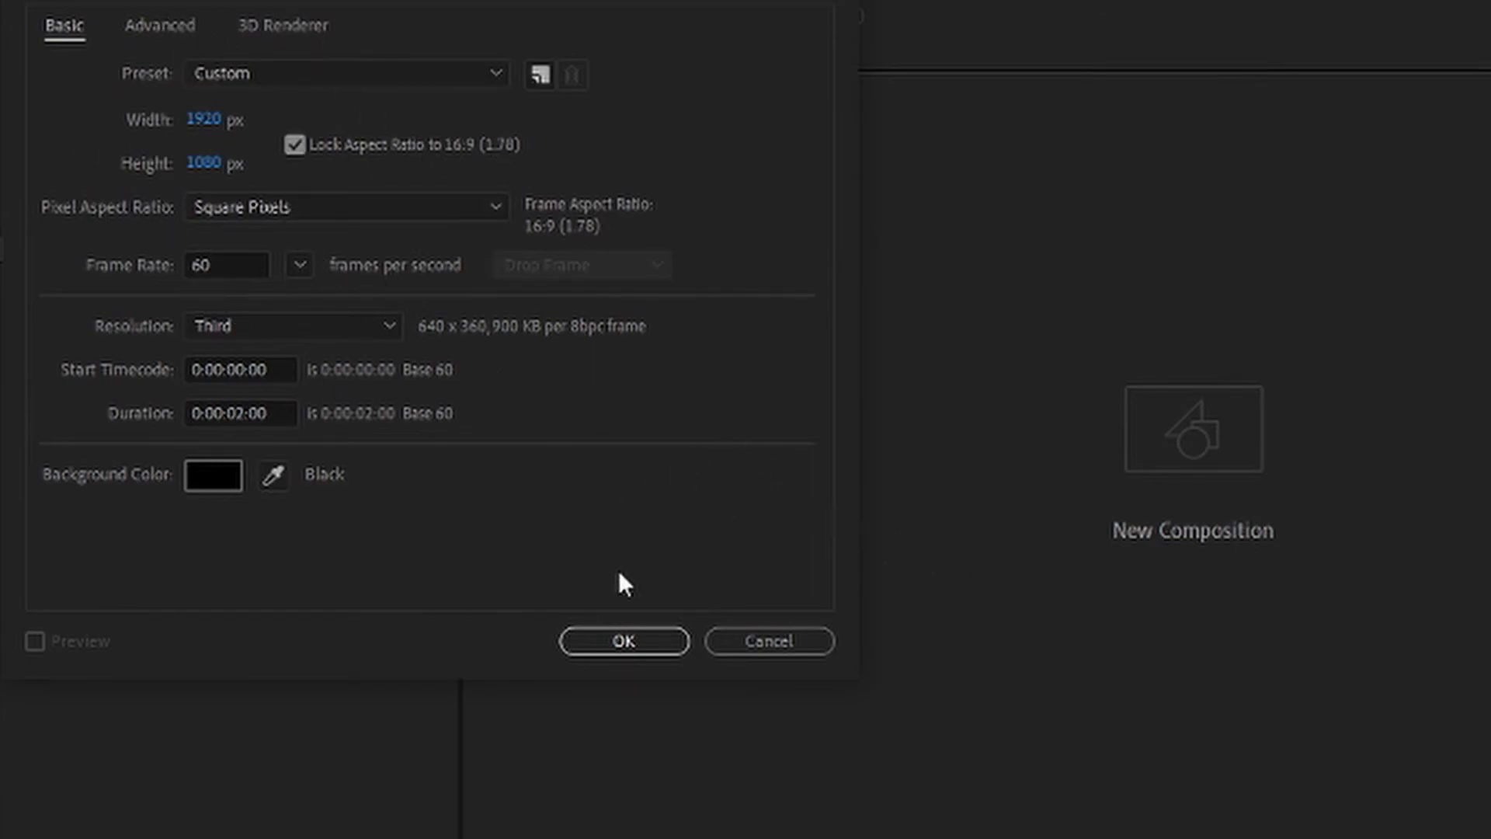
click(646, 639)
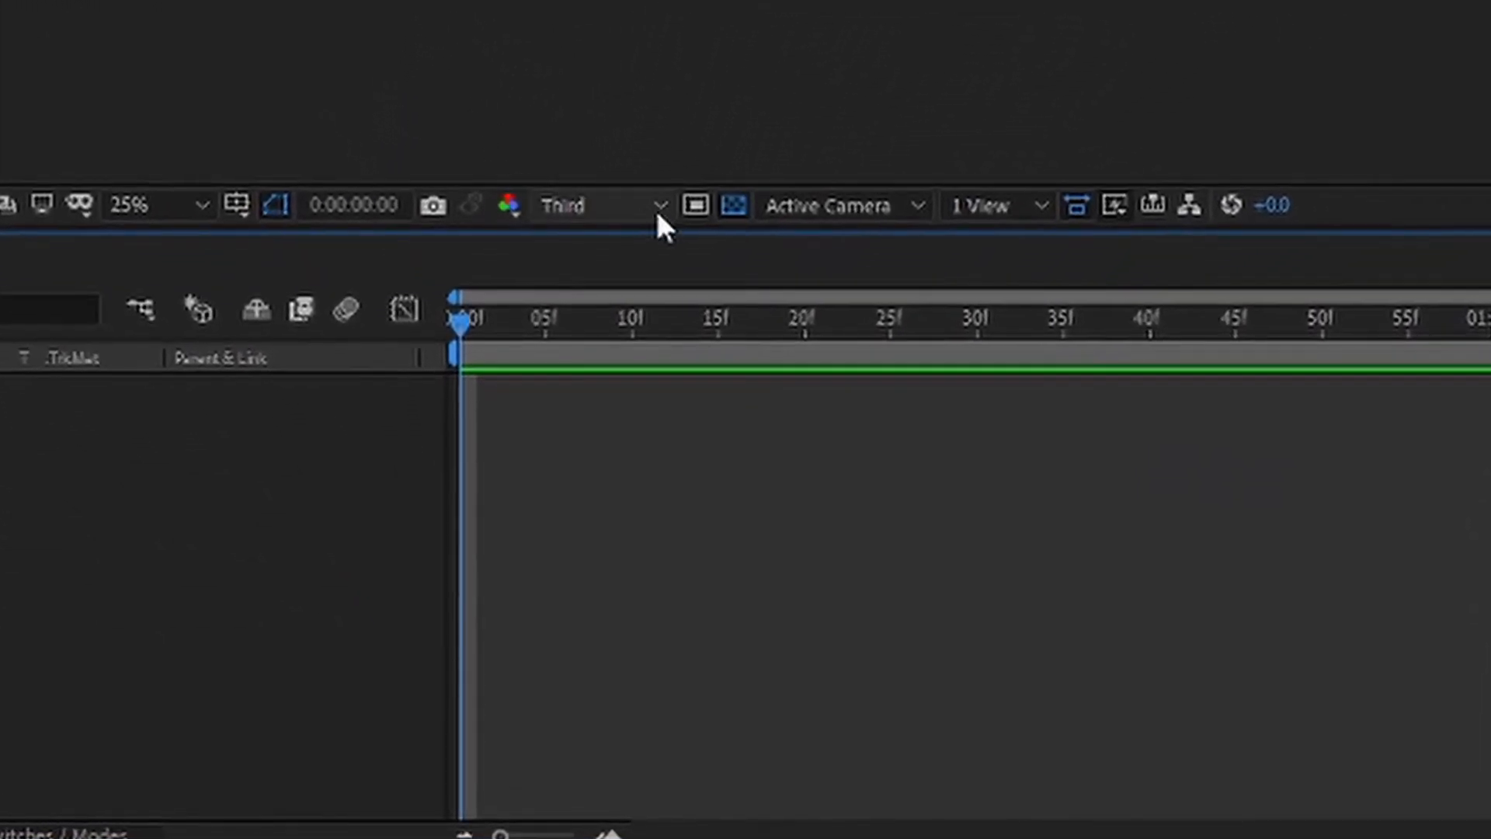
click(660, 217)
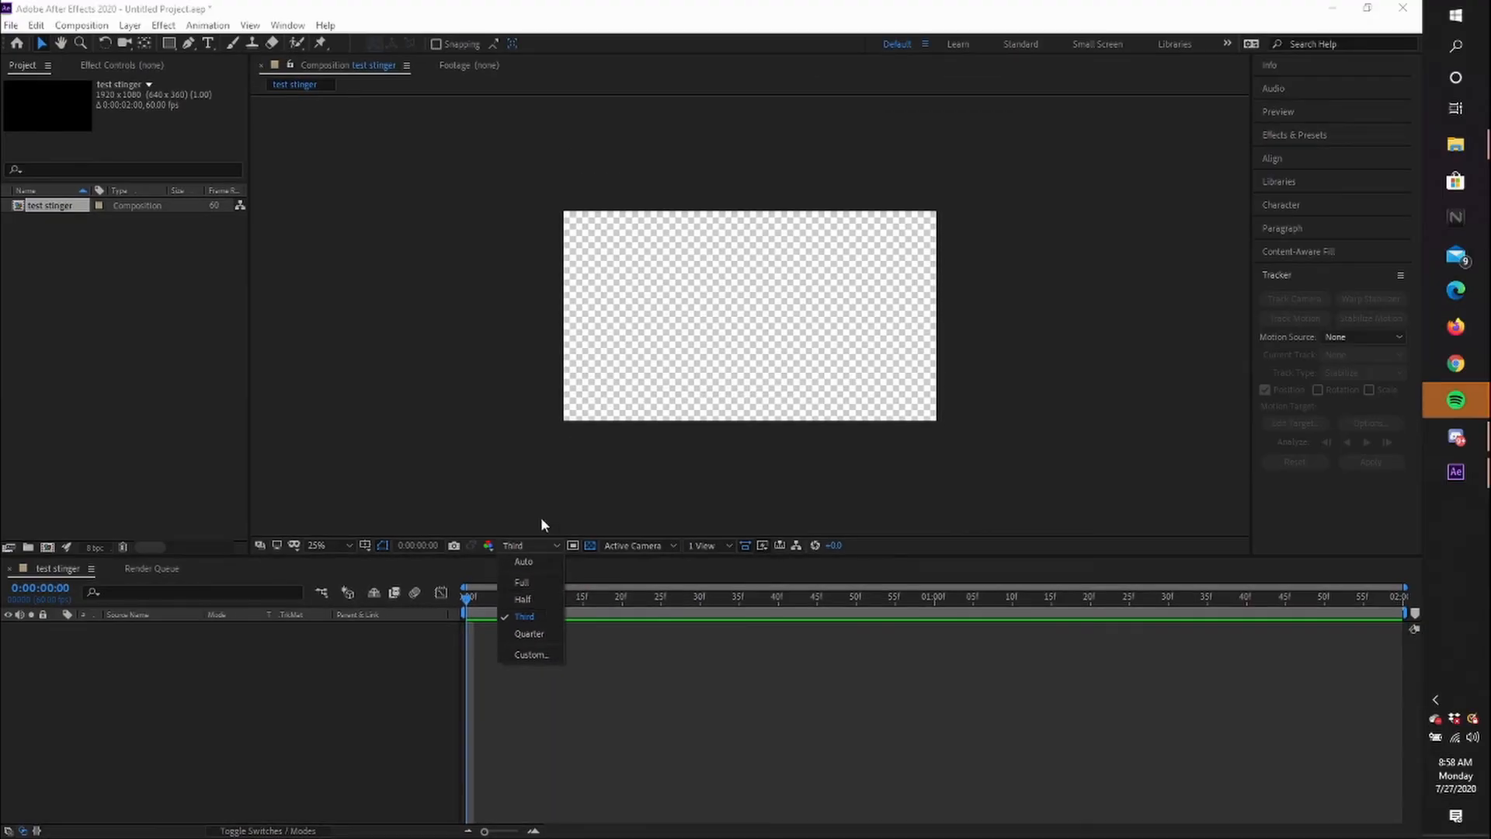
click(496, 455)
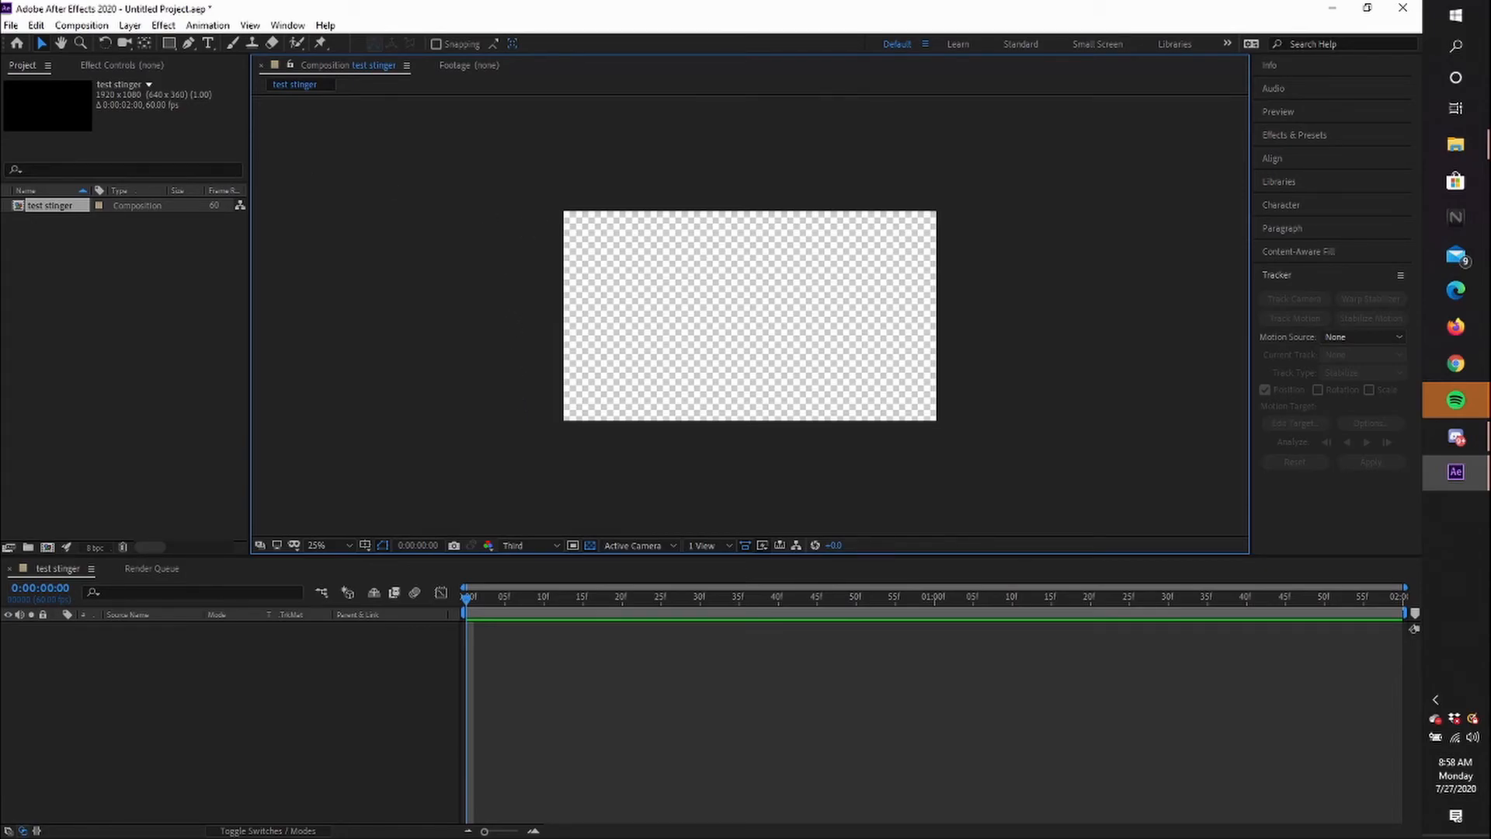
Import giphy.gif into the project and place it in the composition, centered in the view
drag(188, 416, 135, 324)
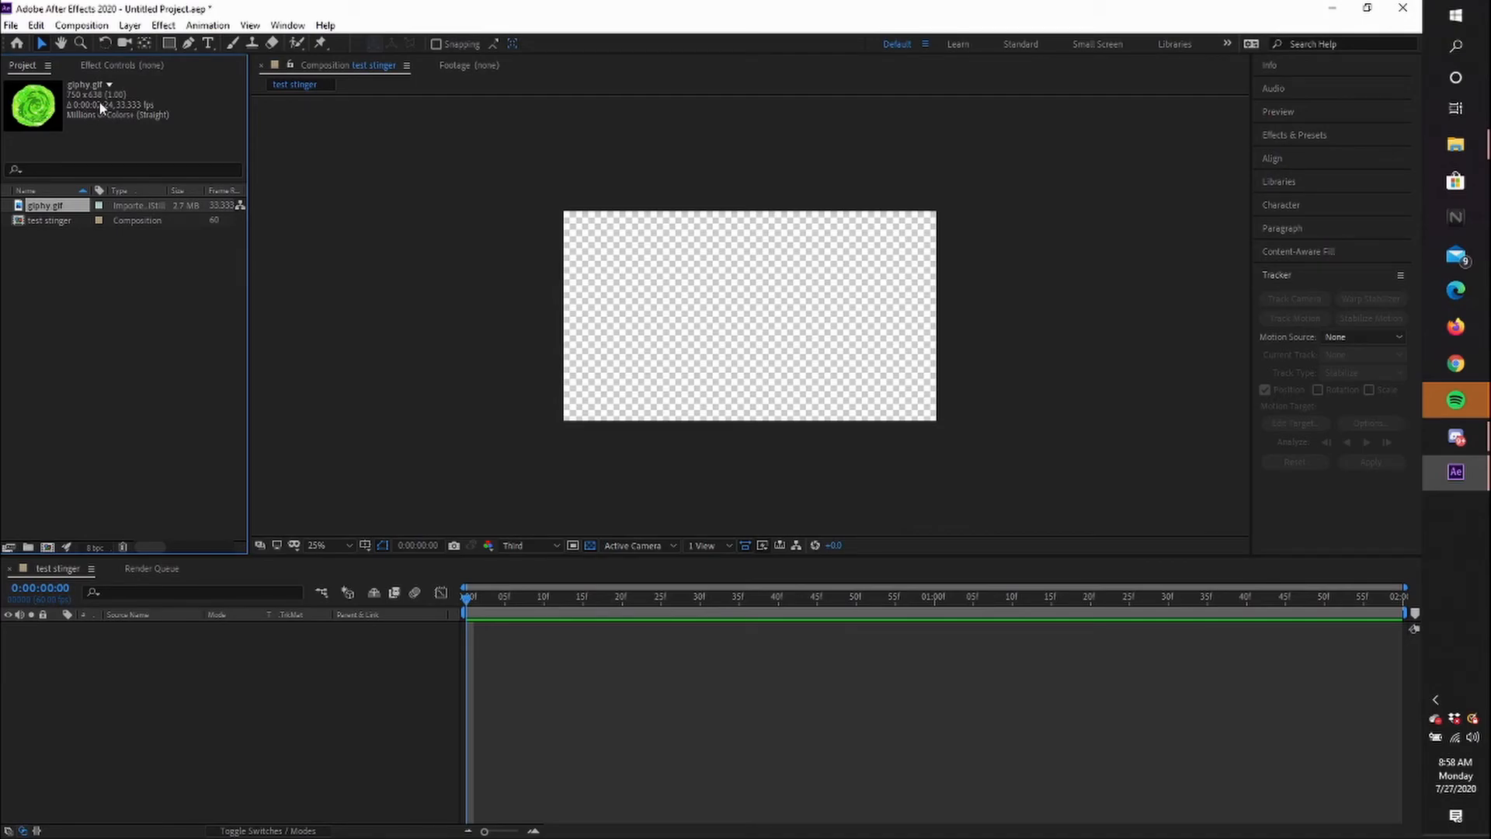
drag(38, 206, 754, 322)
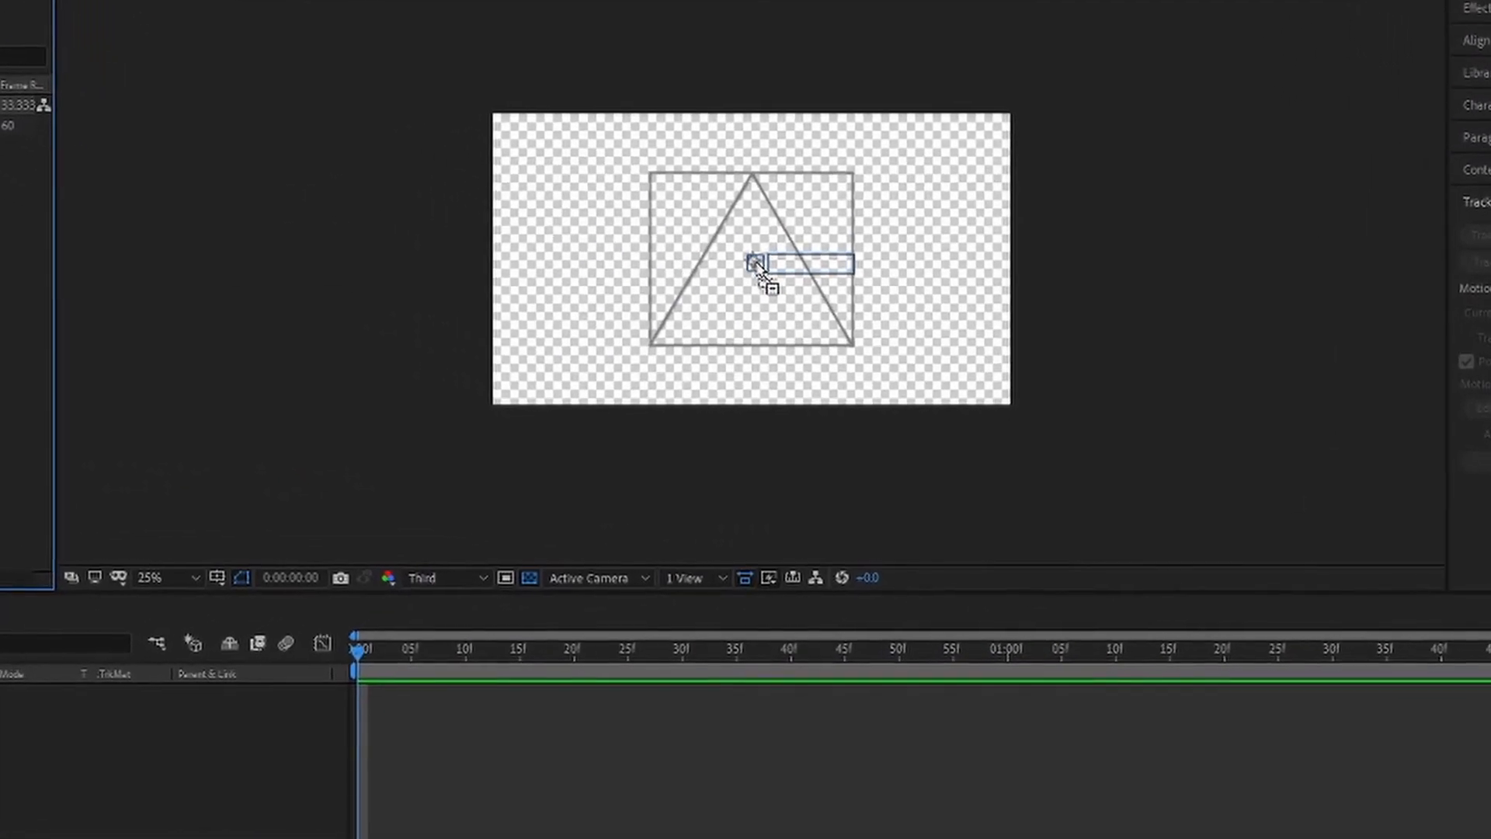
drag(755, 264, 753, 268)
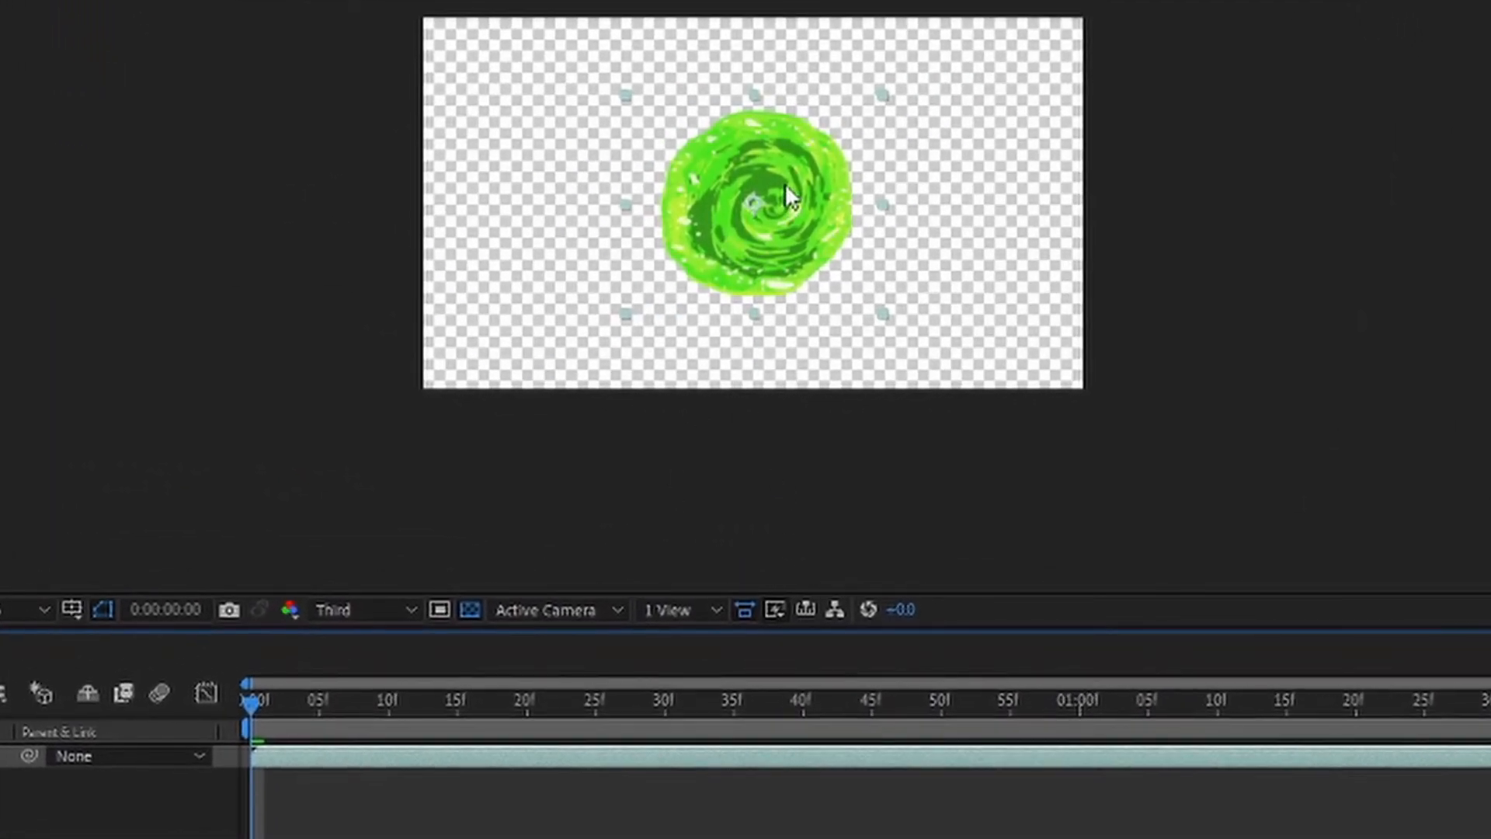
right_click(786, 187)
mouse_move(928, 325)
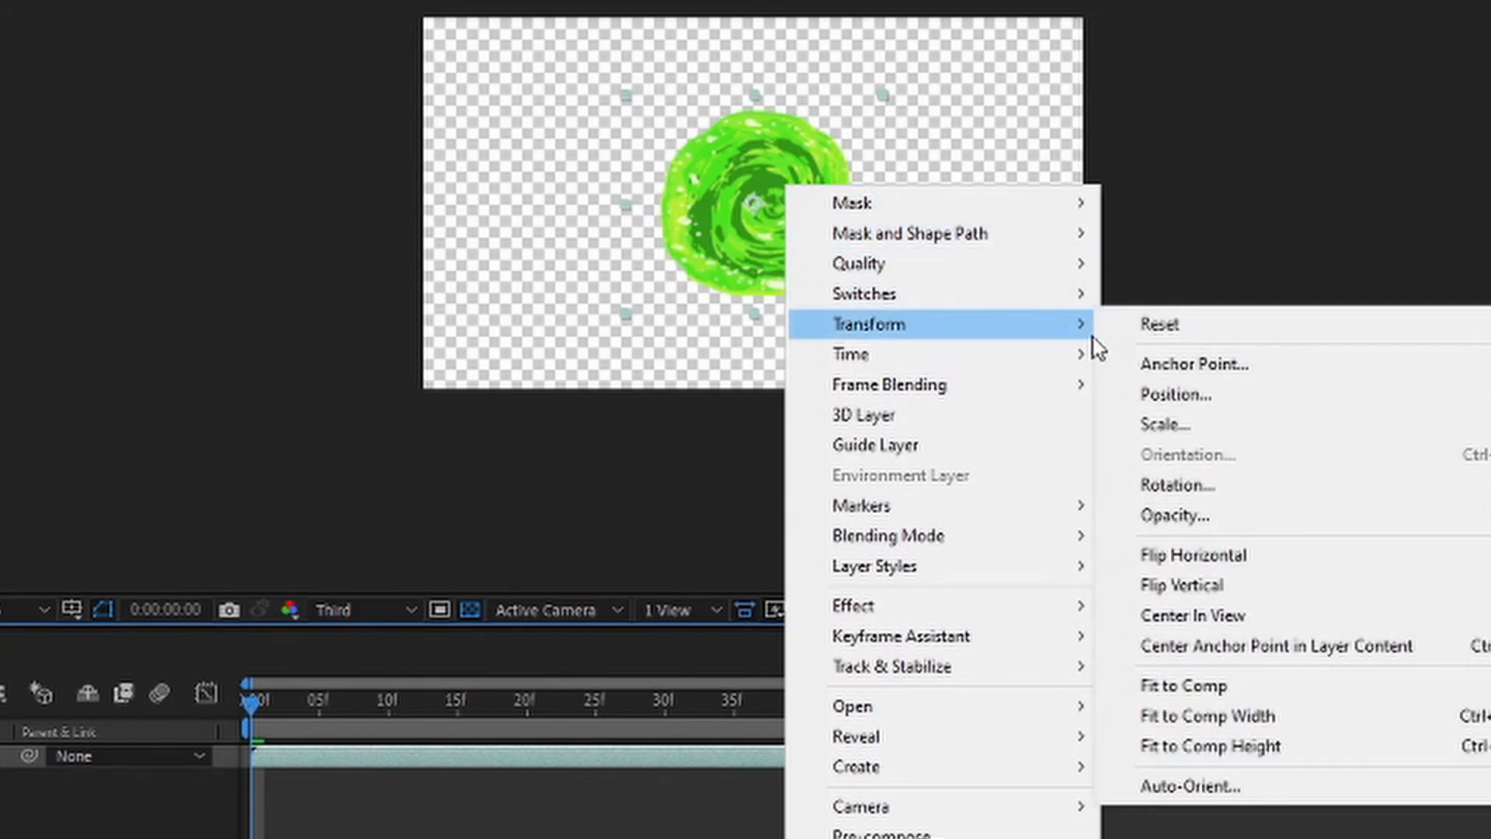
click(1235, 625)
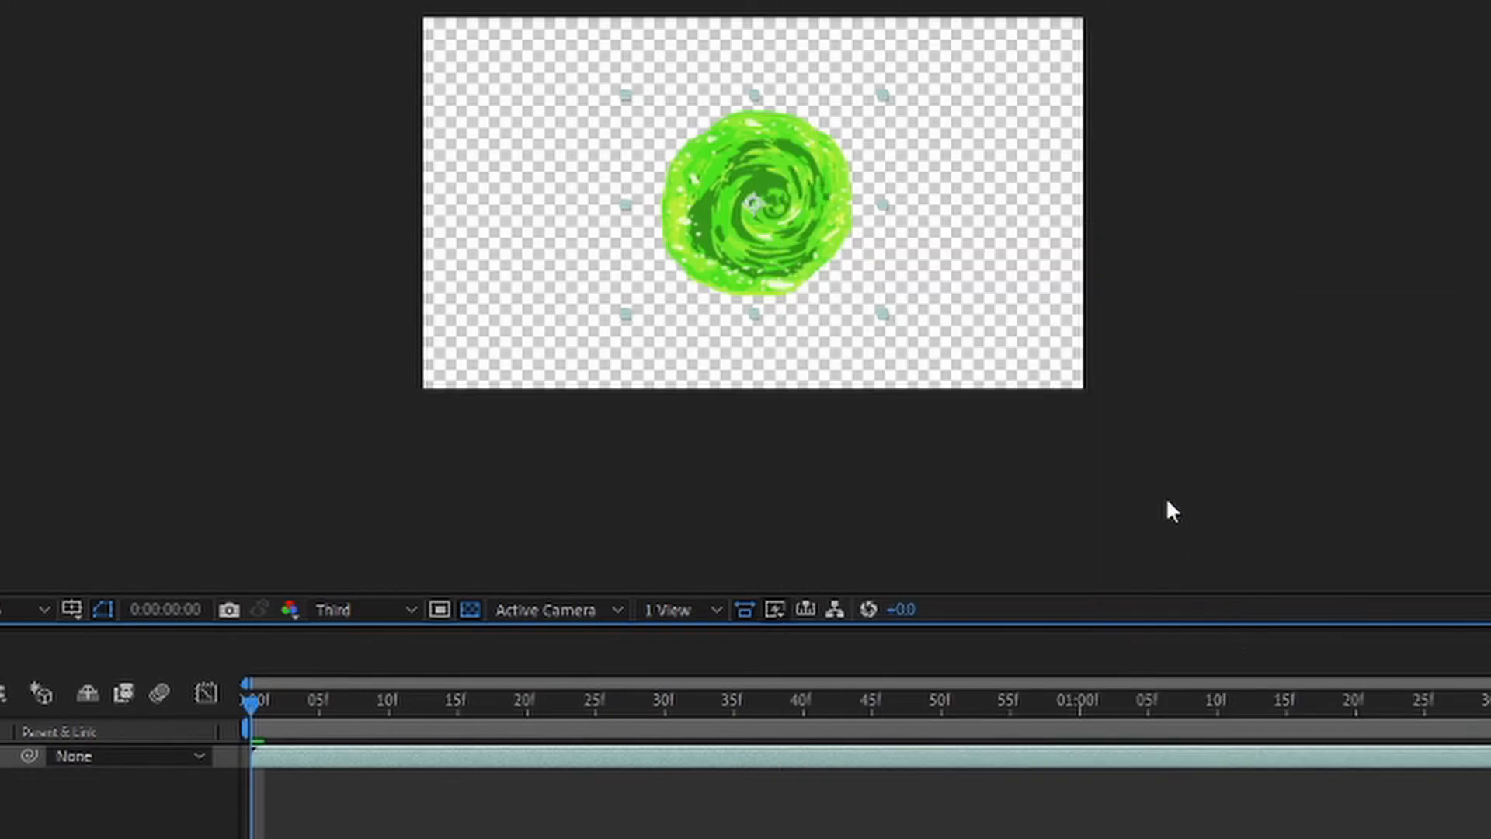
Scale the giphy.gif layer to 15% of source, preserving its current aspect ratio
right_click(730, 213)
mouse_move(905, 357)
click(1138, 450)
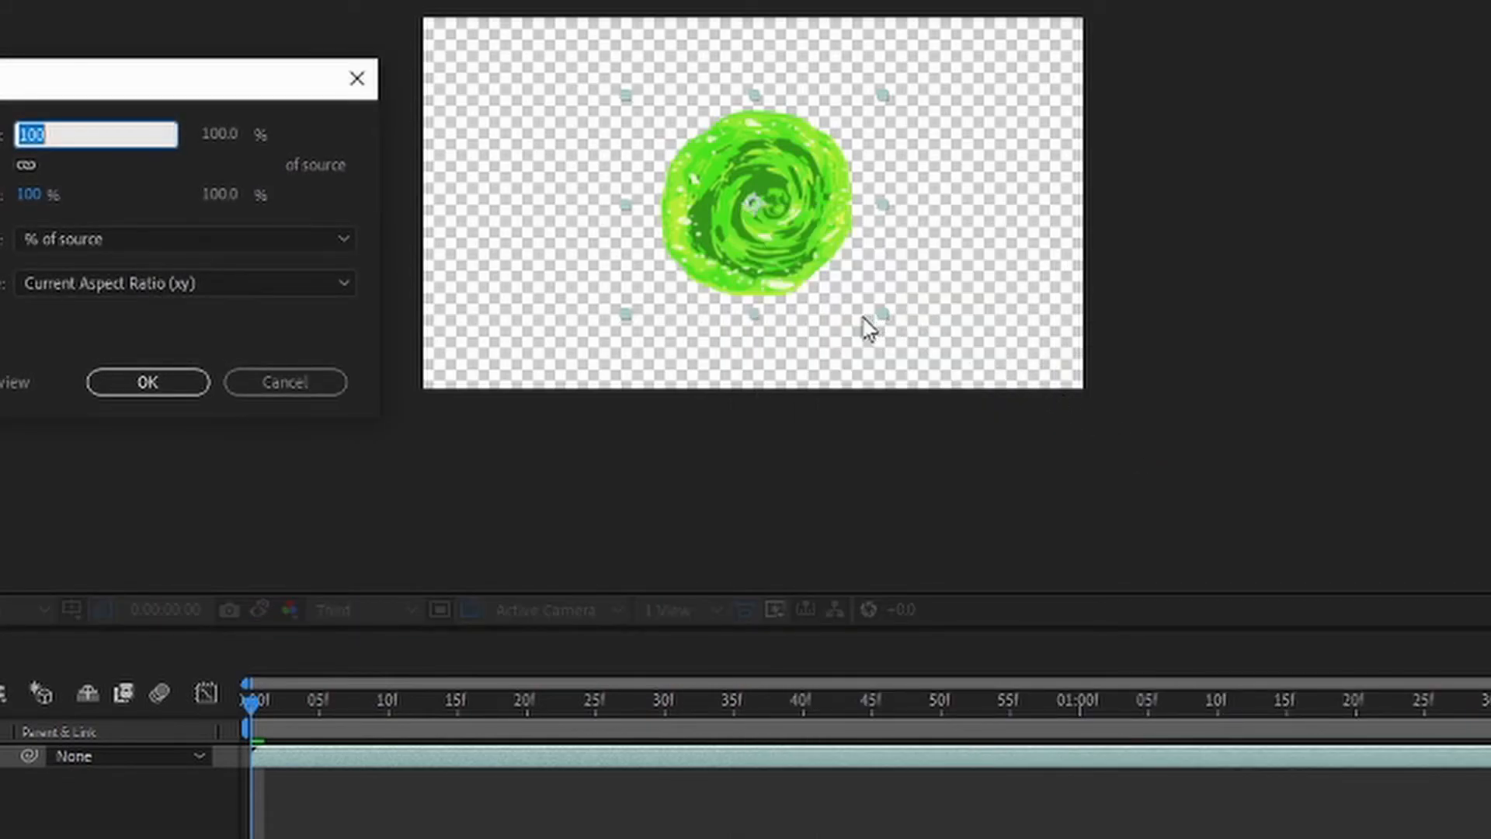
text(15)
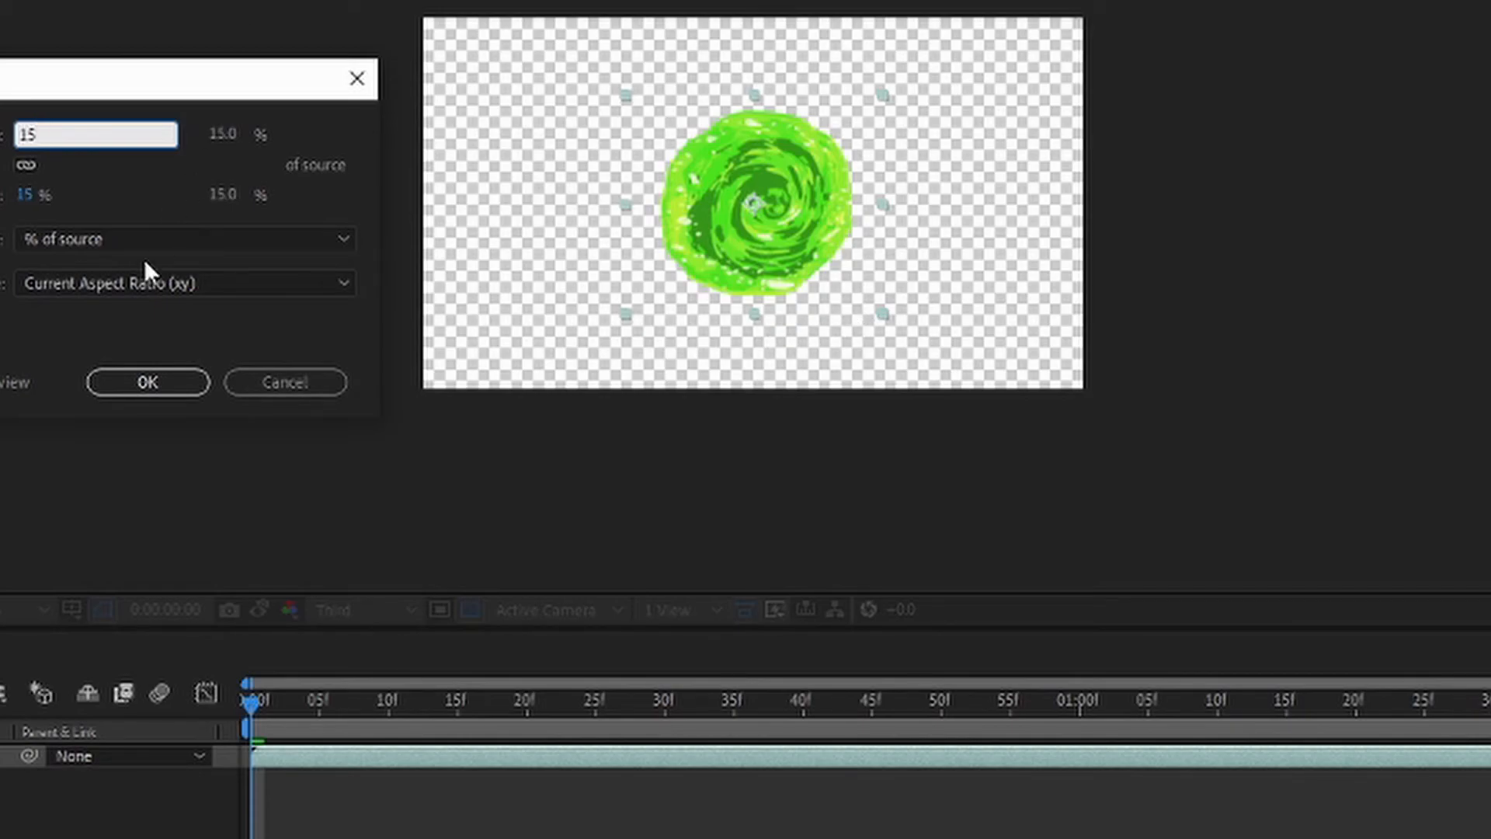
click(155, 382)
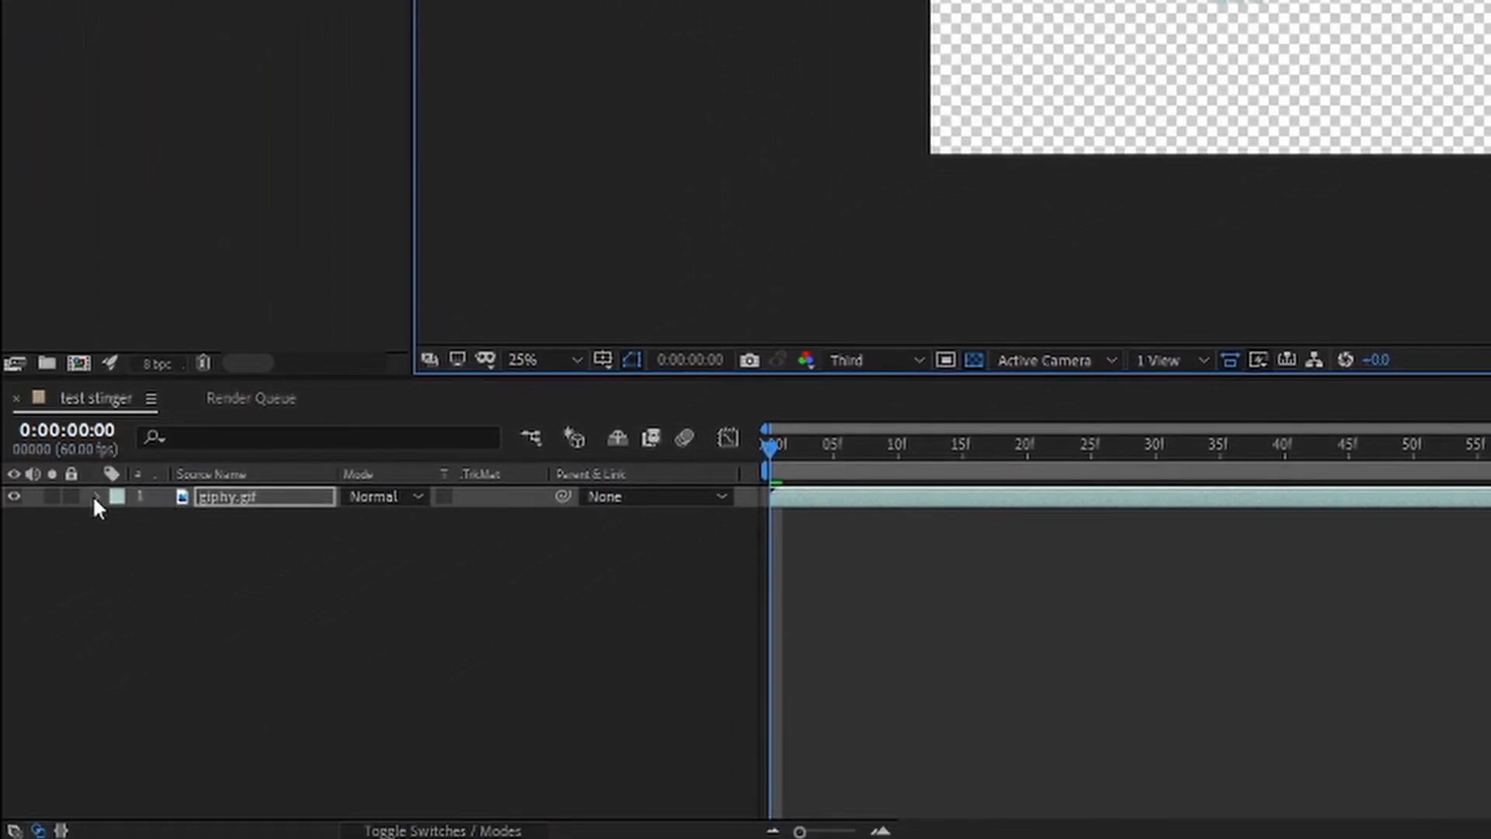
Reveal the giphy.gif layer's transform properties and start keyframing its Scale at 0:00:00:00
click(95, 497)
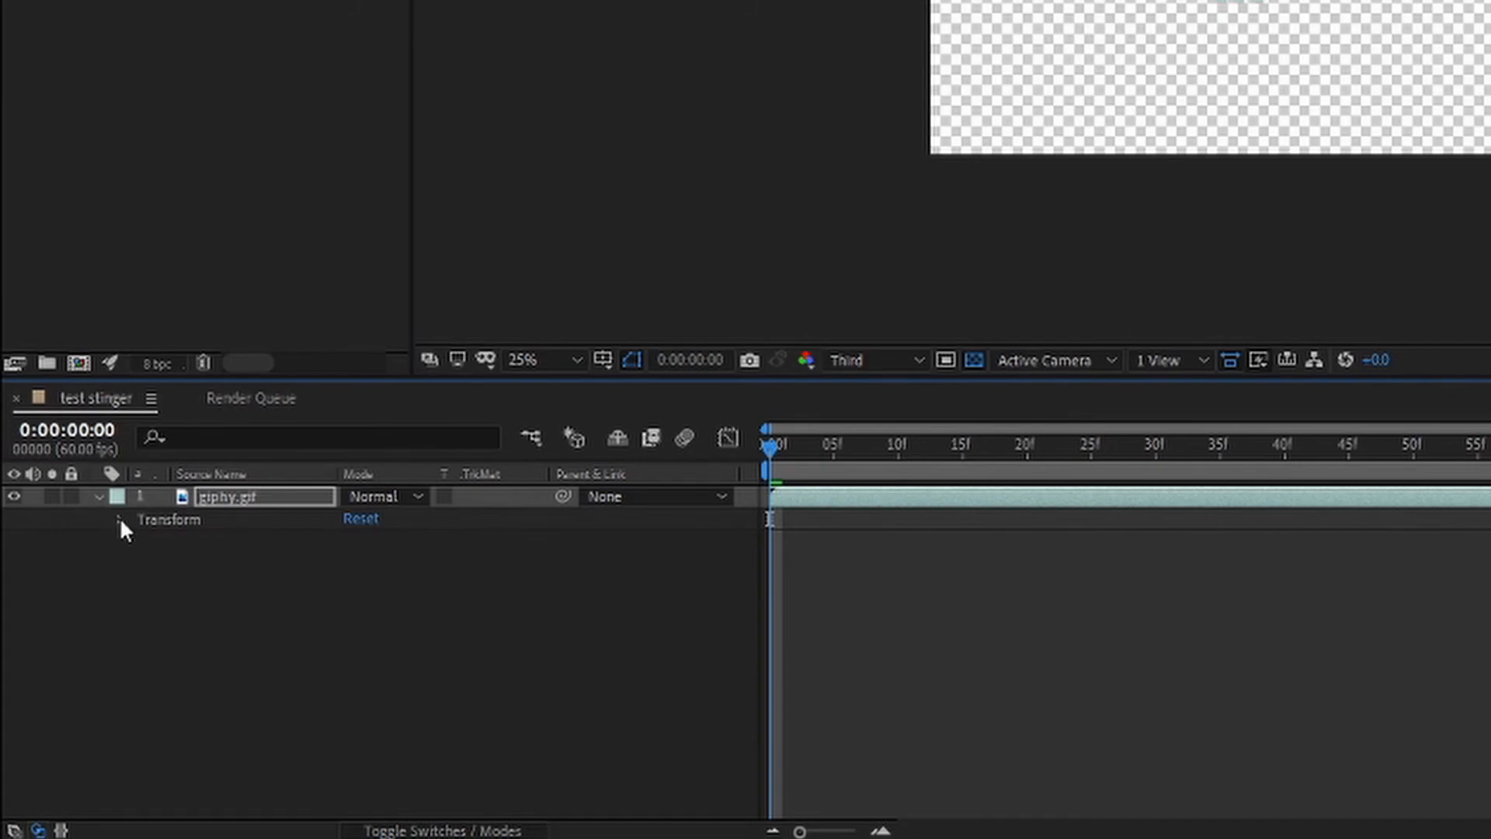
click(120, 517)
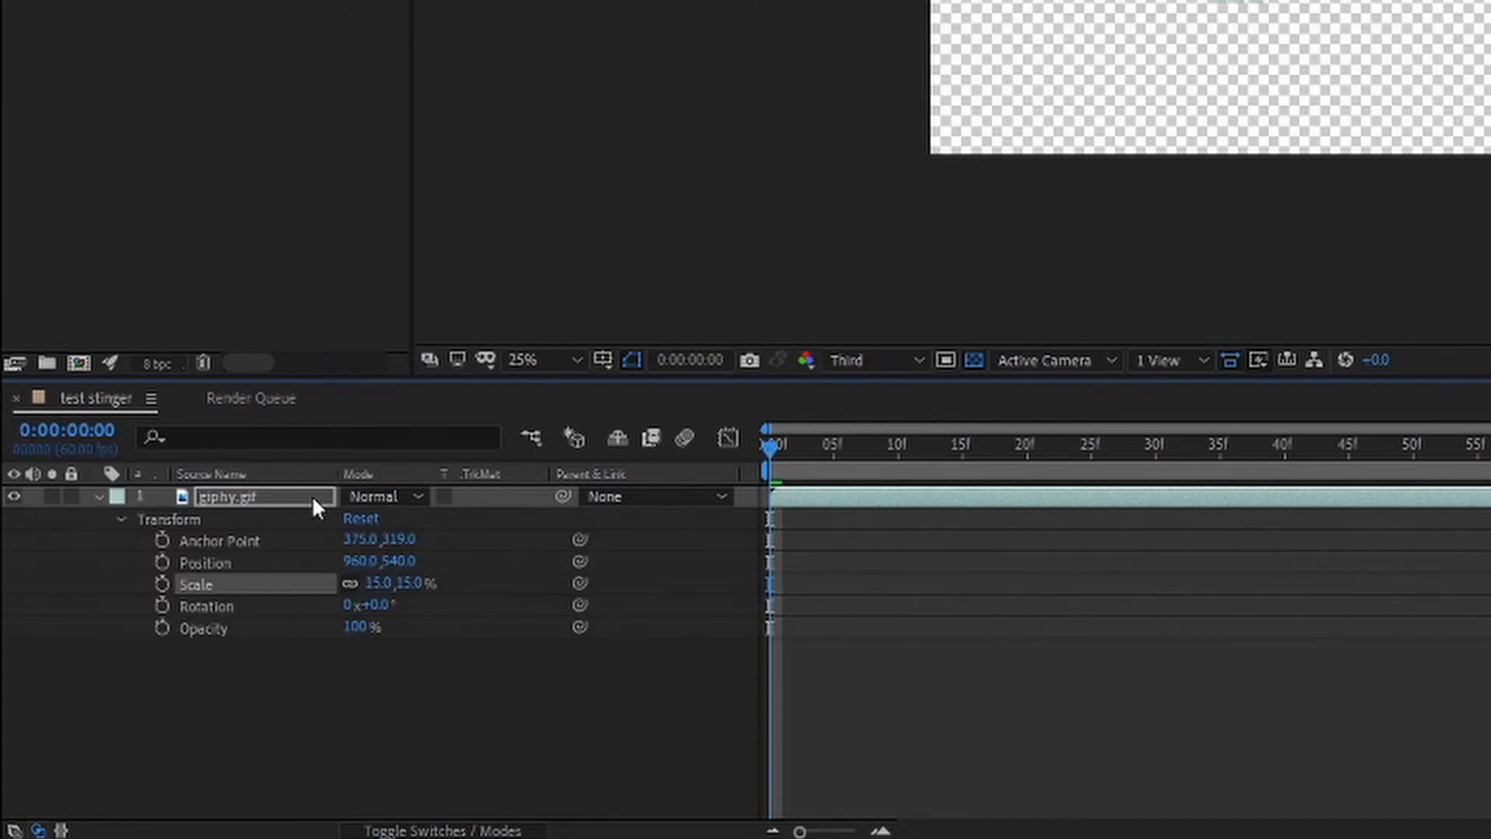
click(162, 583)
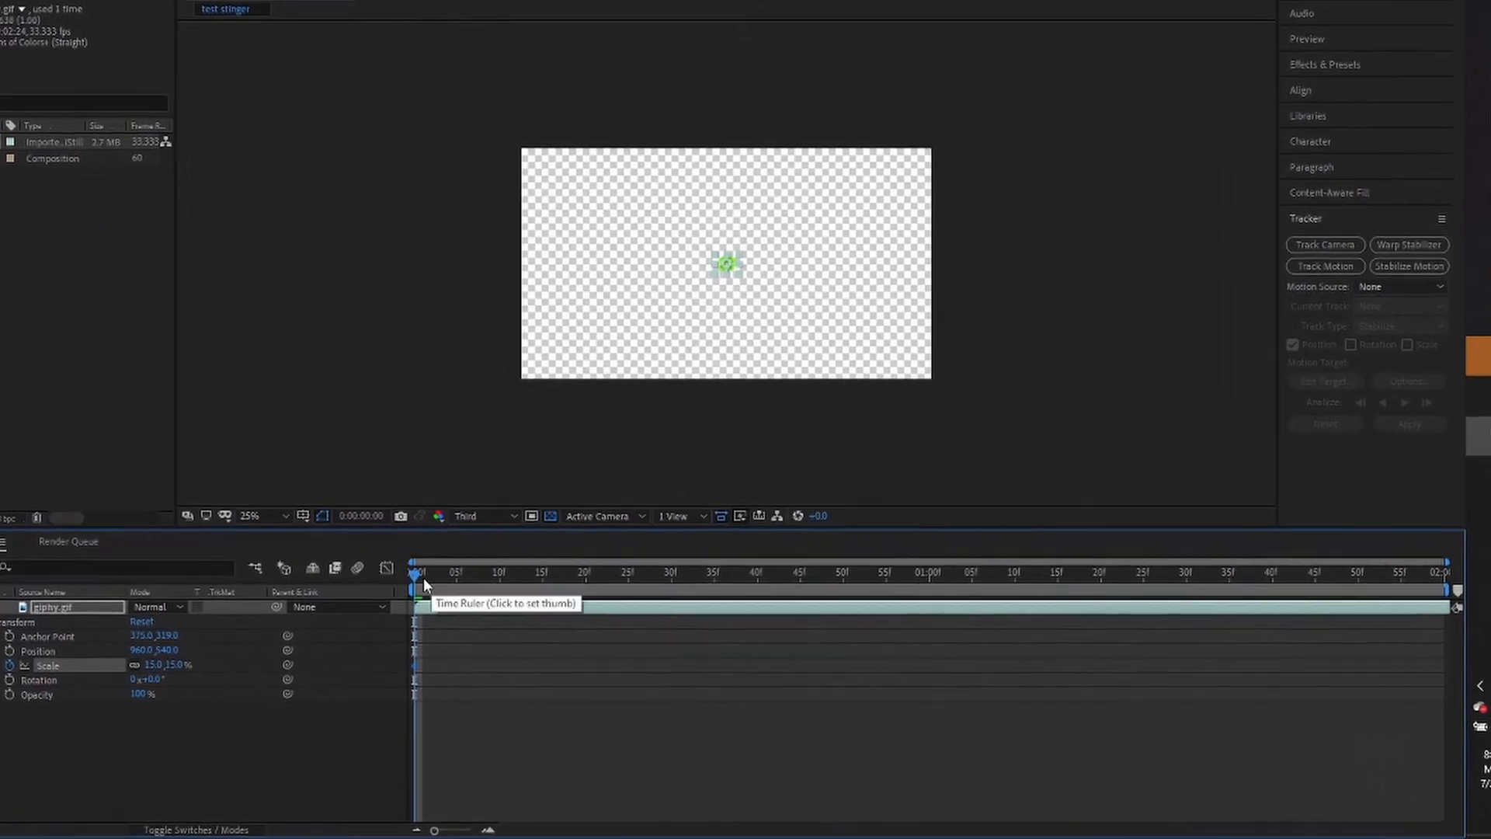
Enlarge the giphy.gif layer to about 442% at 0:00:00:50 to cover the frame, and add a holding Scale keyframe at 0:00:01:10
drag(771, 451, 801, 455)
drag(264, 506, 920, 528)
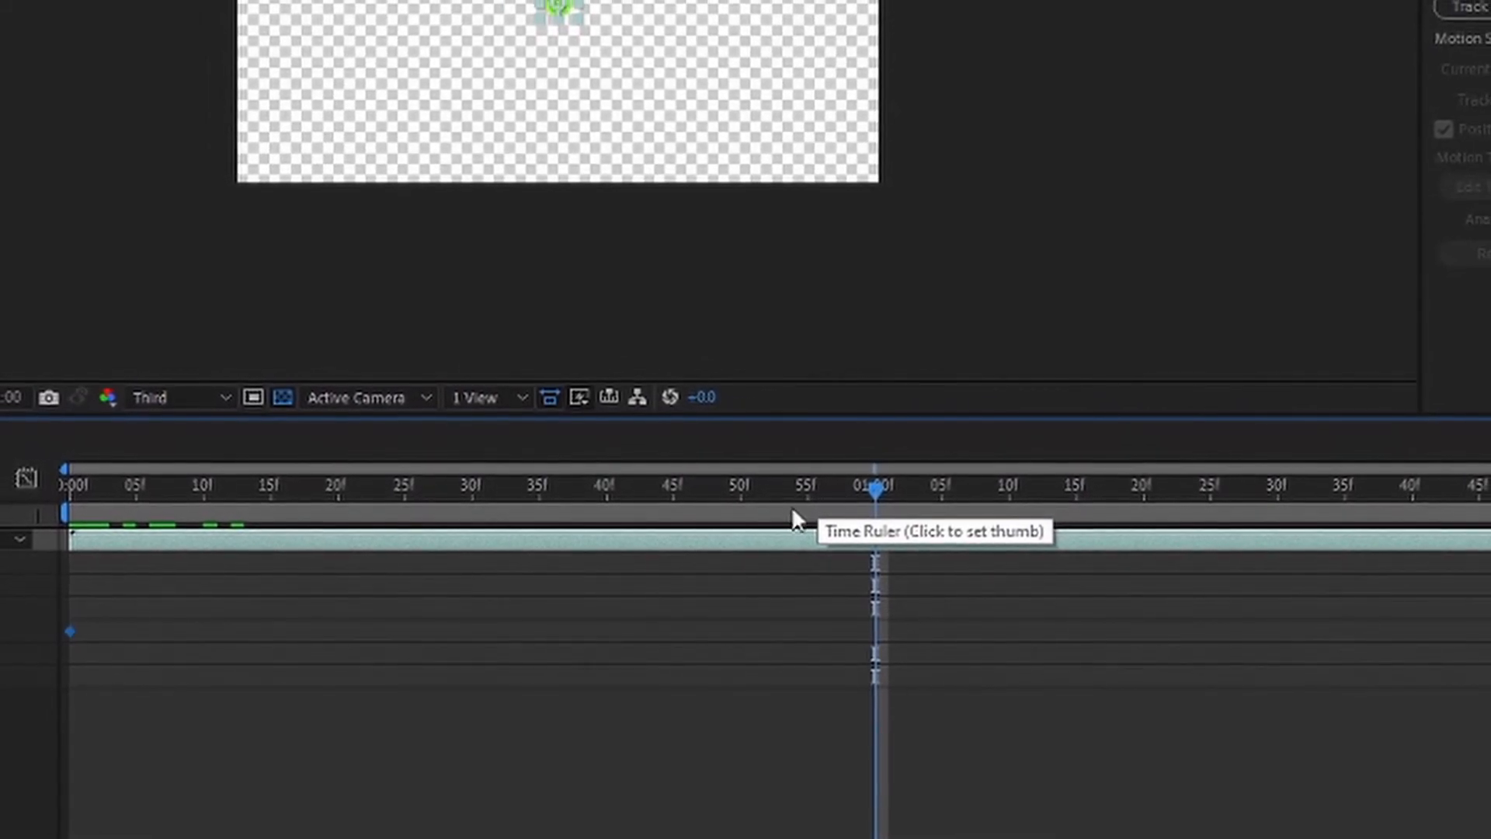
drag(865, 492, 733, 492)
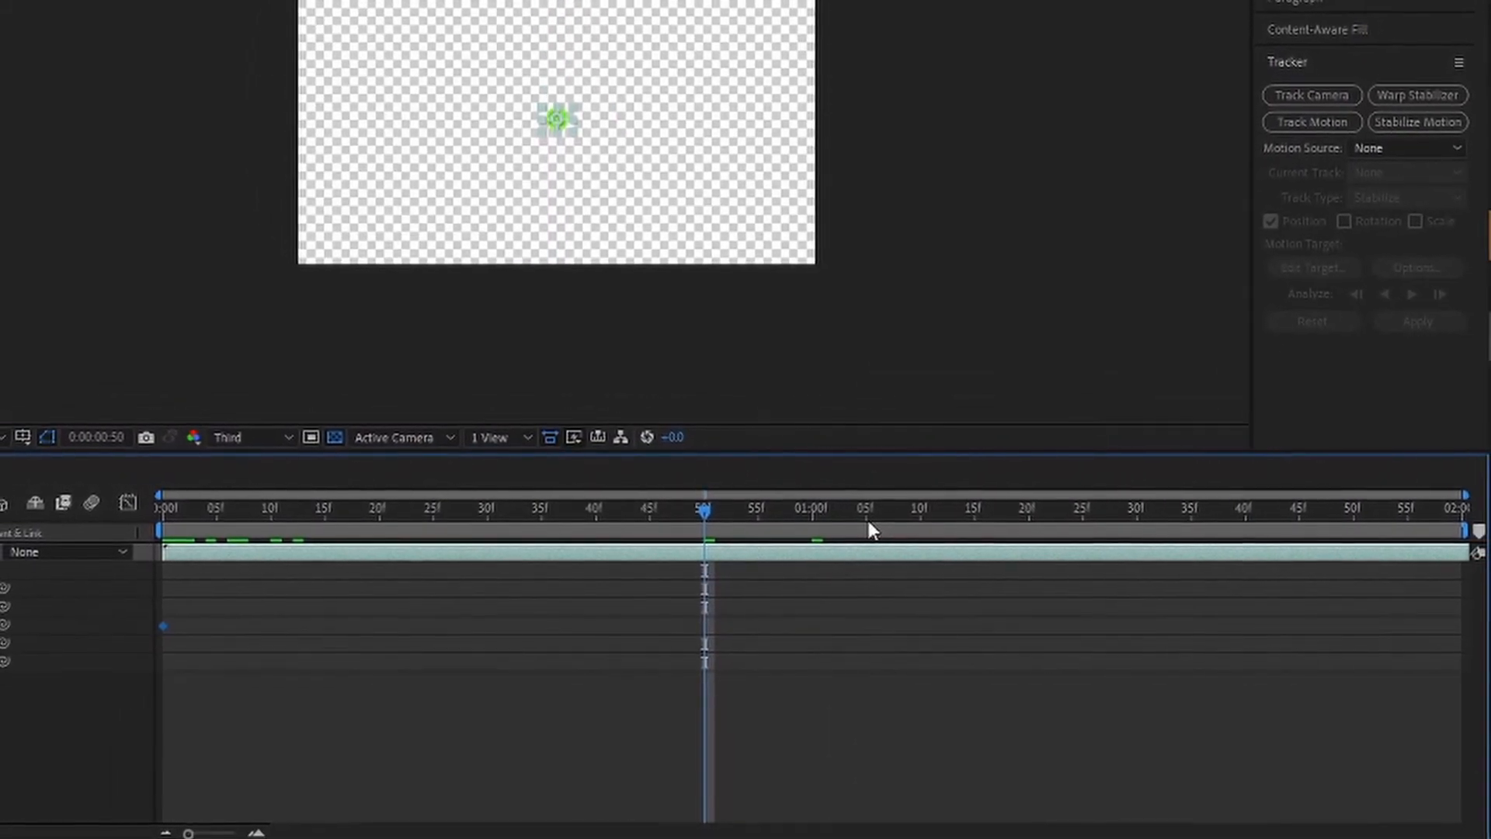
click(580, 163)
drag(580, 160, 986, 499)
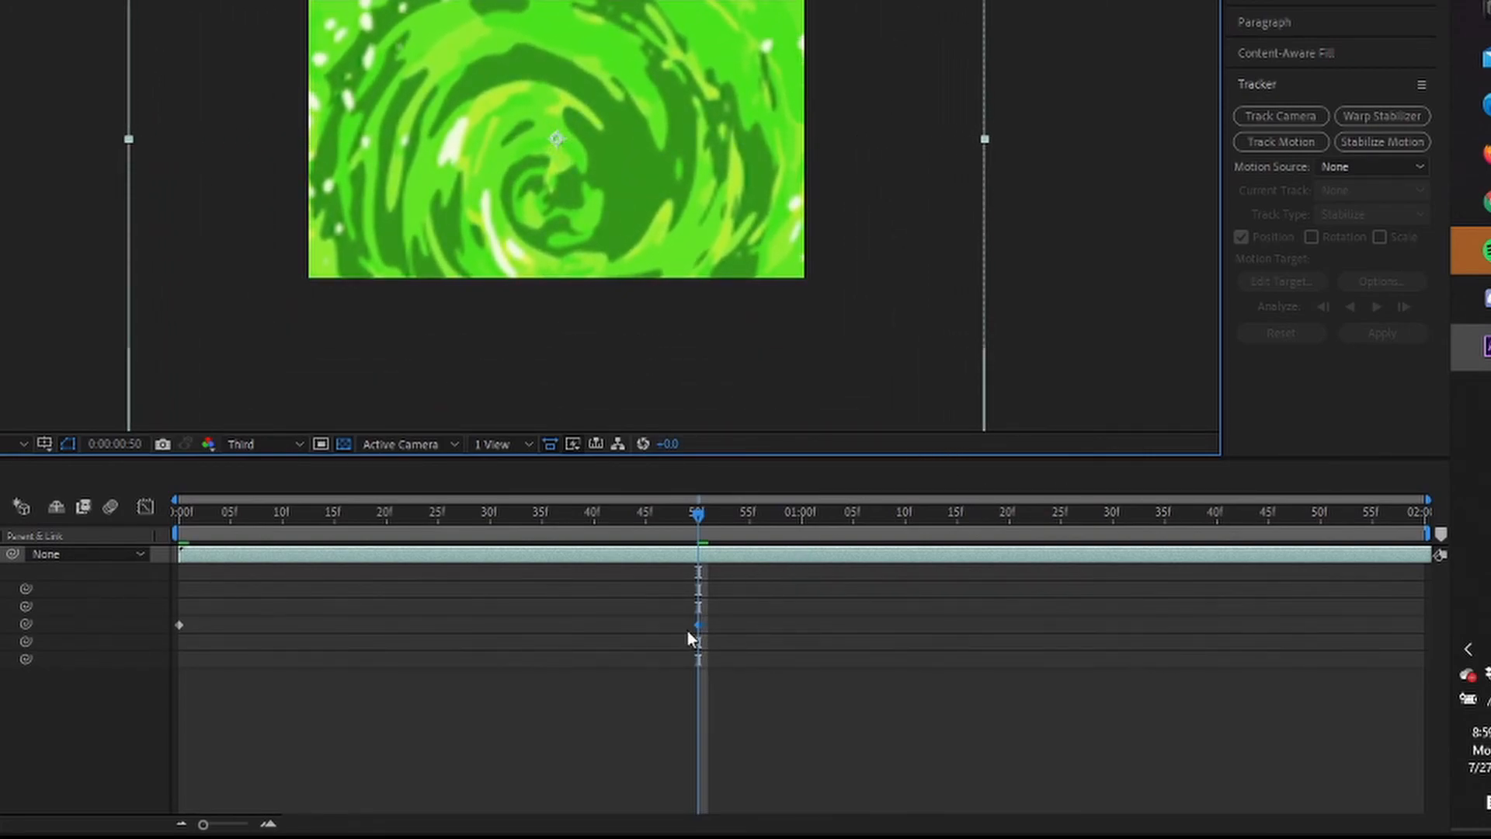
drag(700, 518, 903, 523)
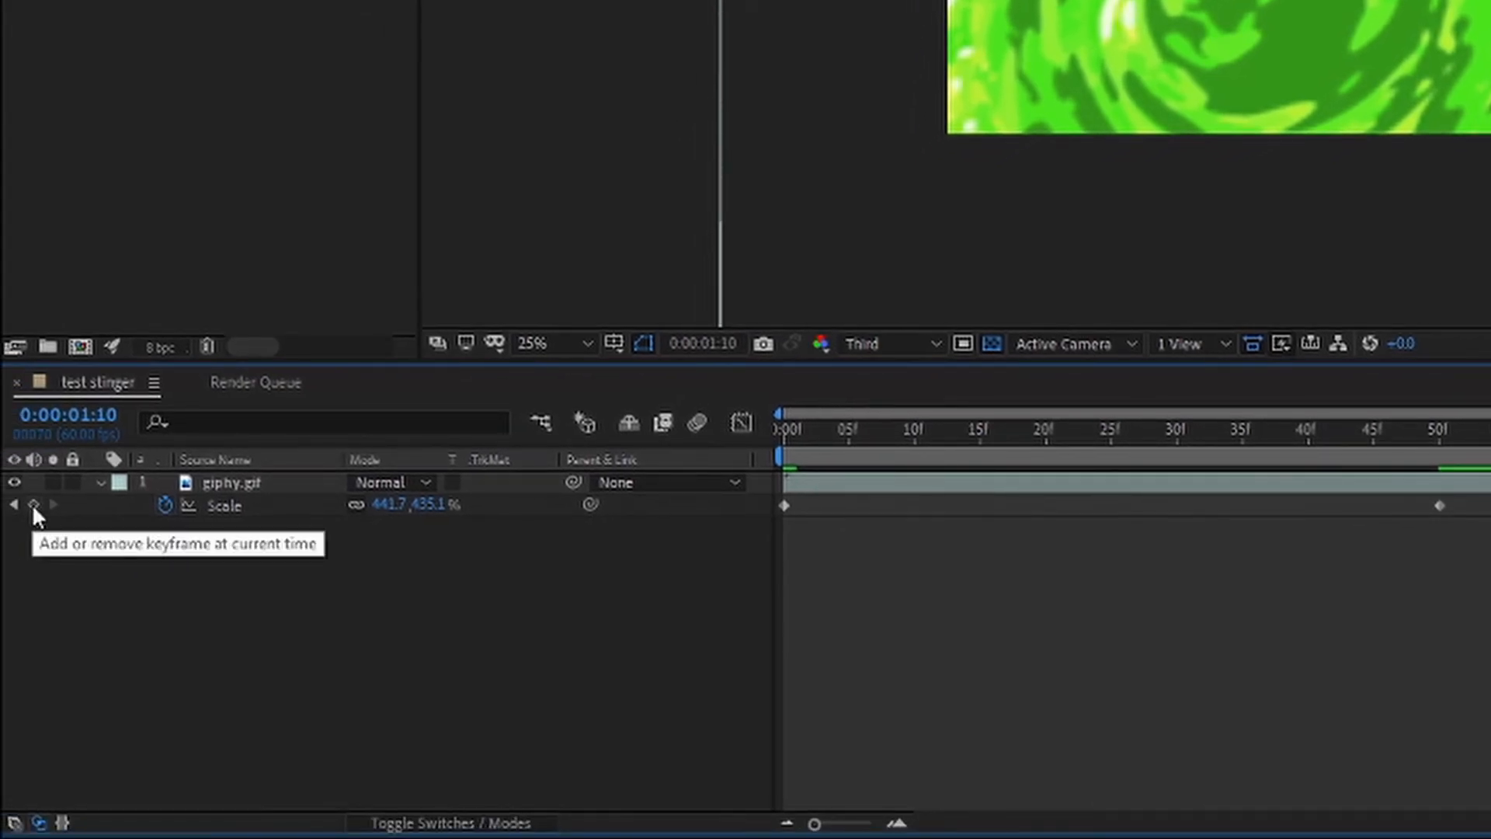
click(33, 504)
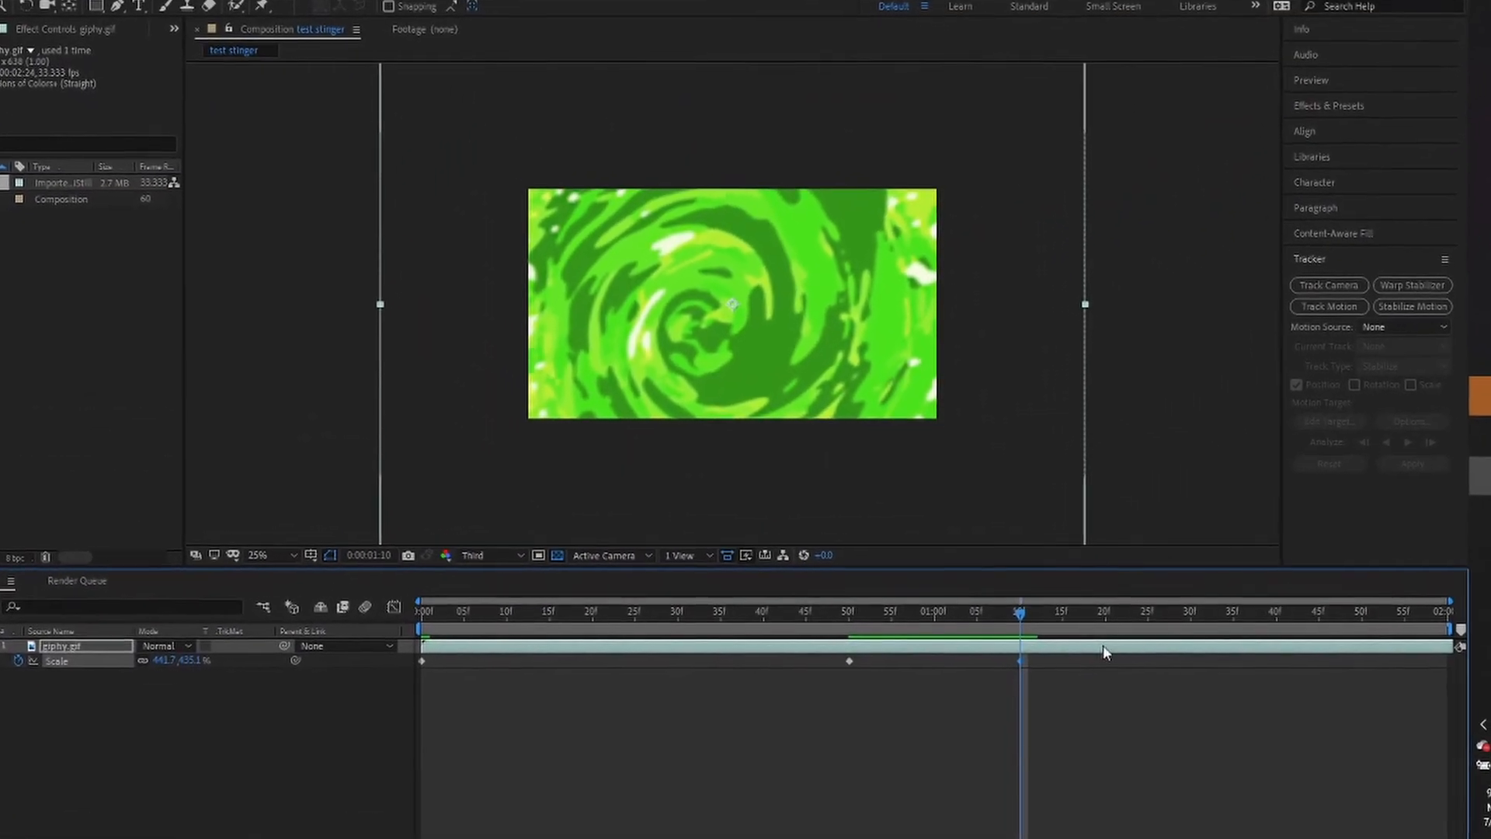
Scale the giphy.gif layer back down to 15% width at the composition's last frame, 0:00:01:59
drag(1025, 622, 1165, 645)
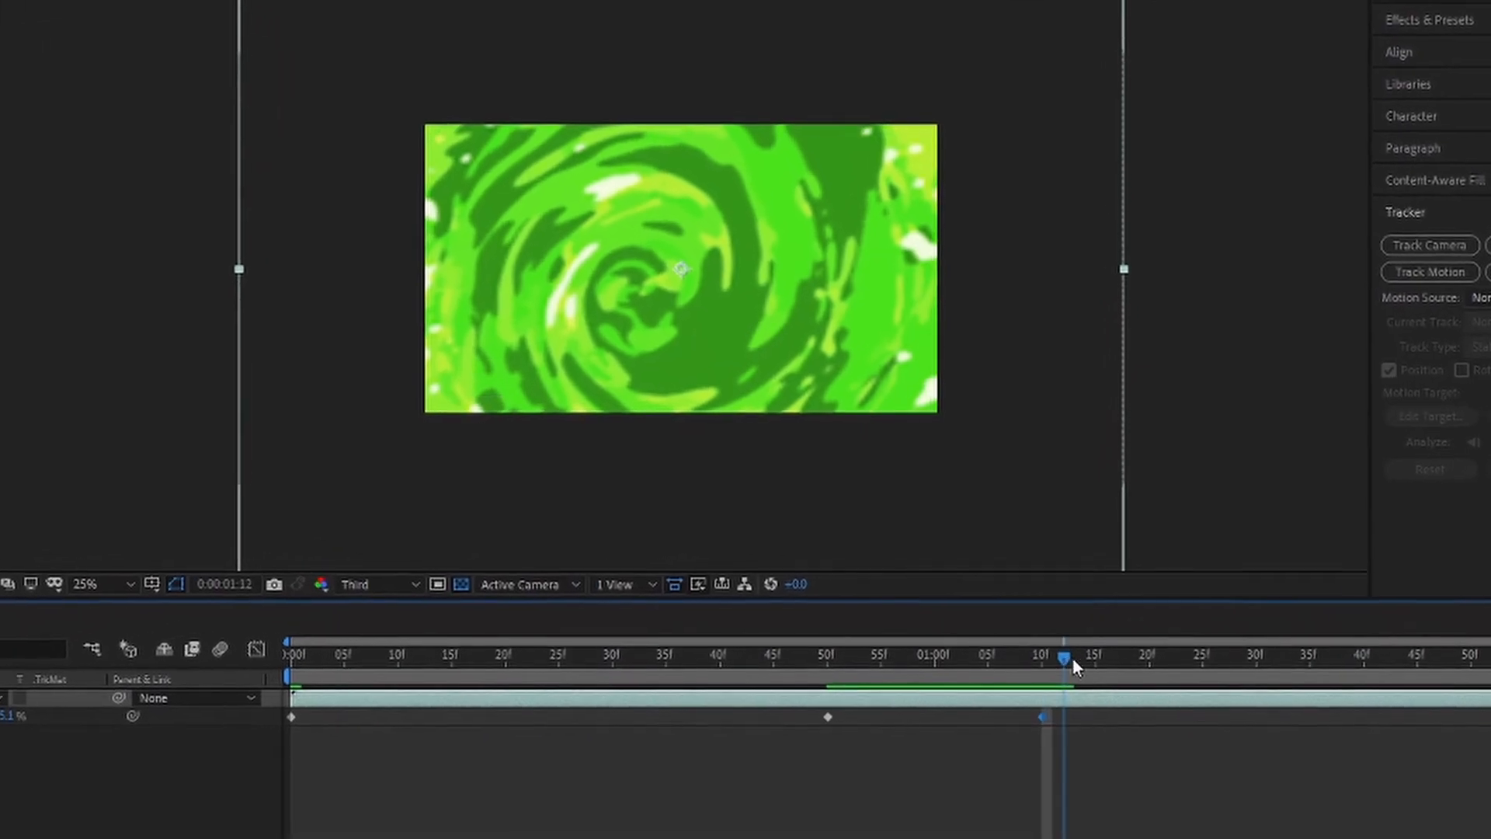
drag(1219, 687, 1490, 687)
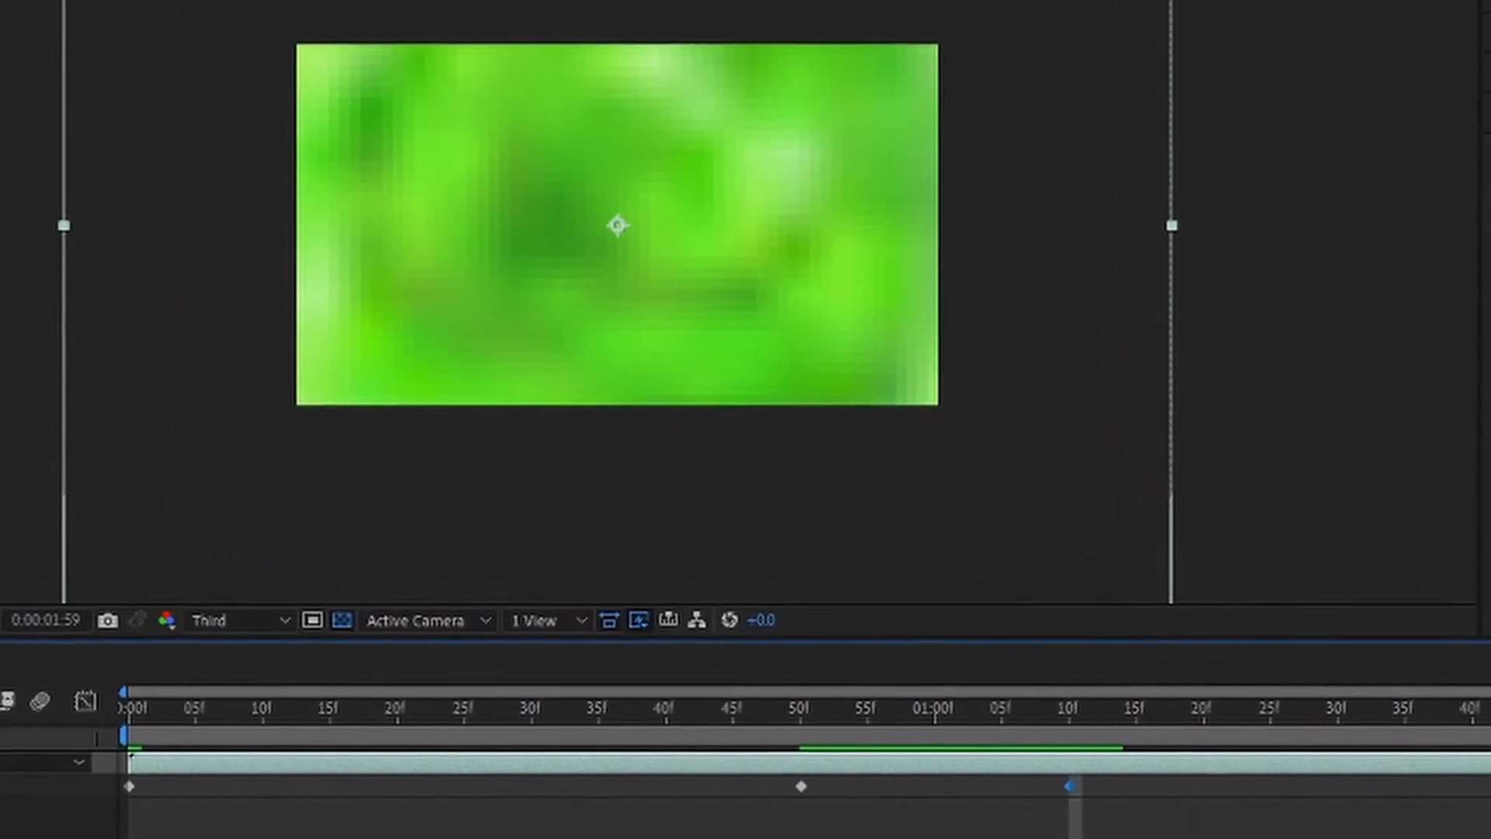
right_click(652, 230)
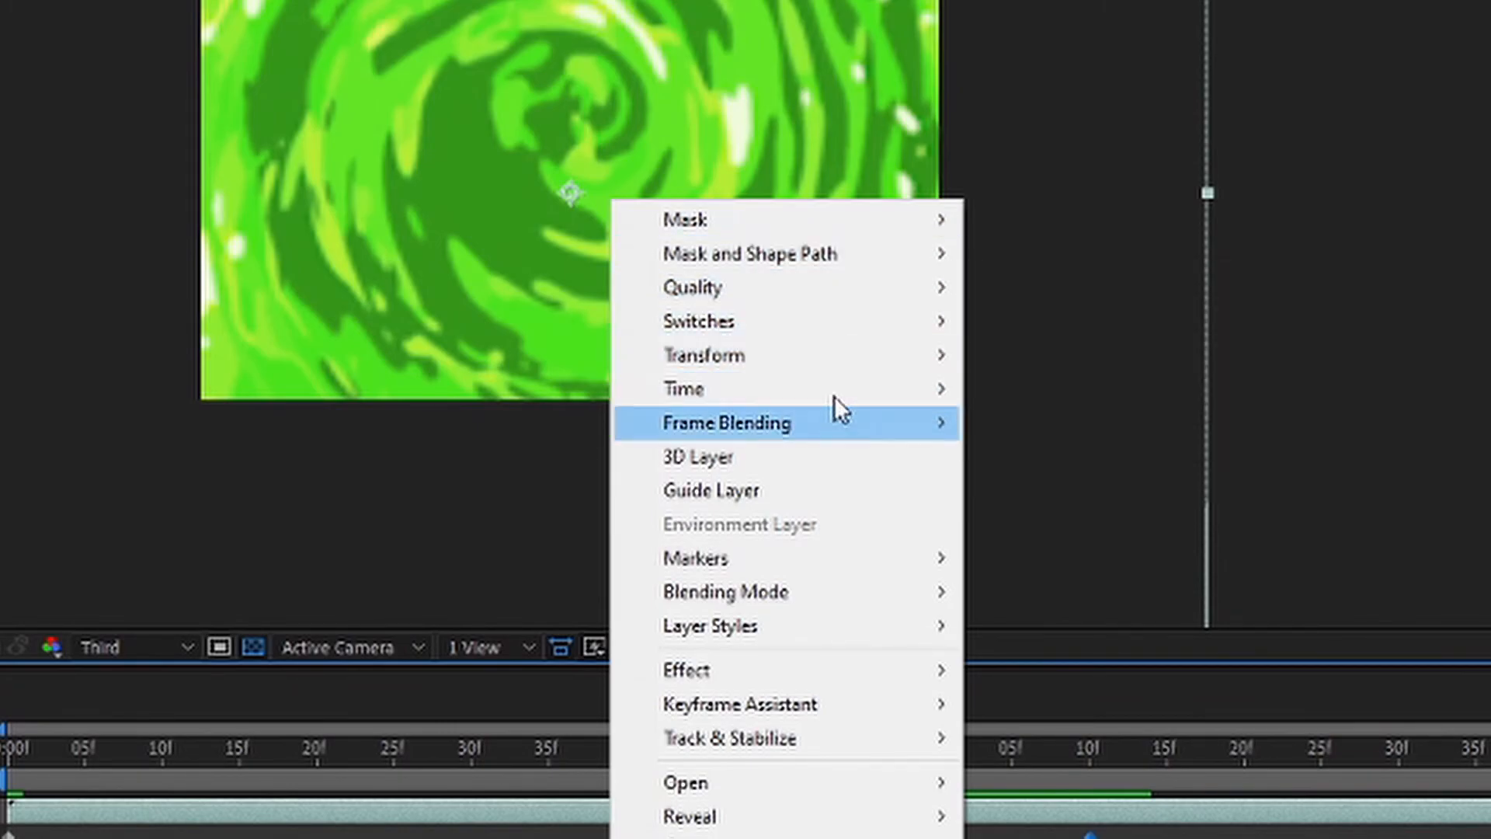
mouse_move(922, 364)
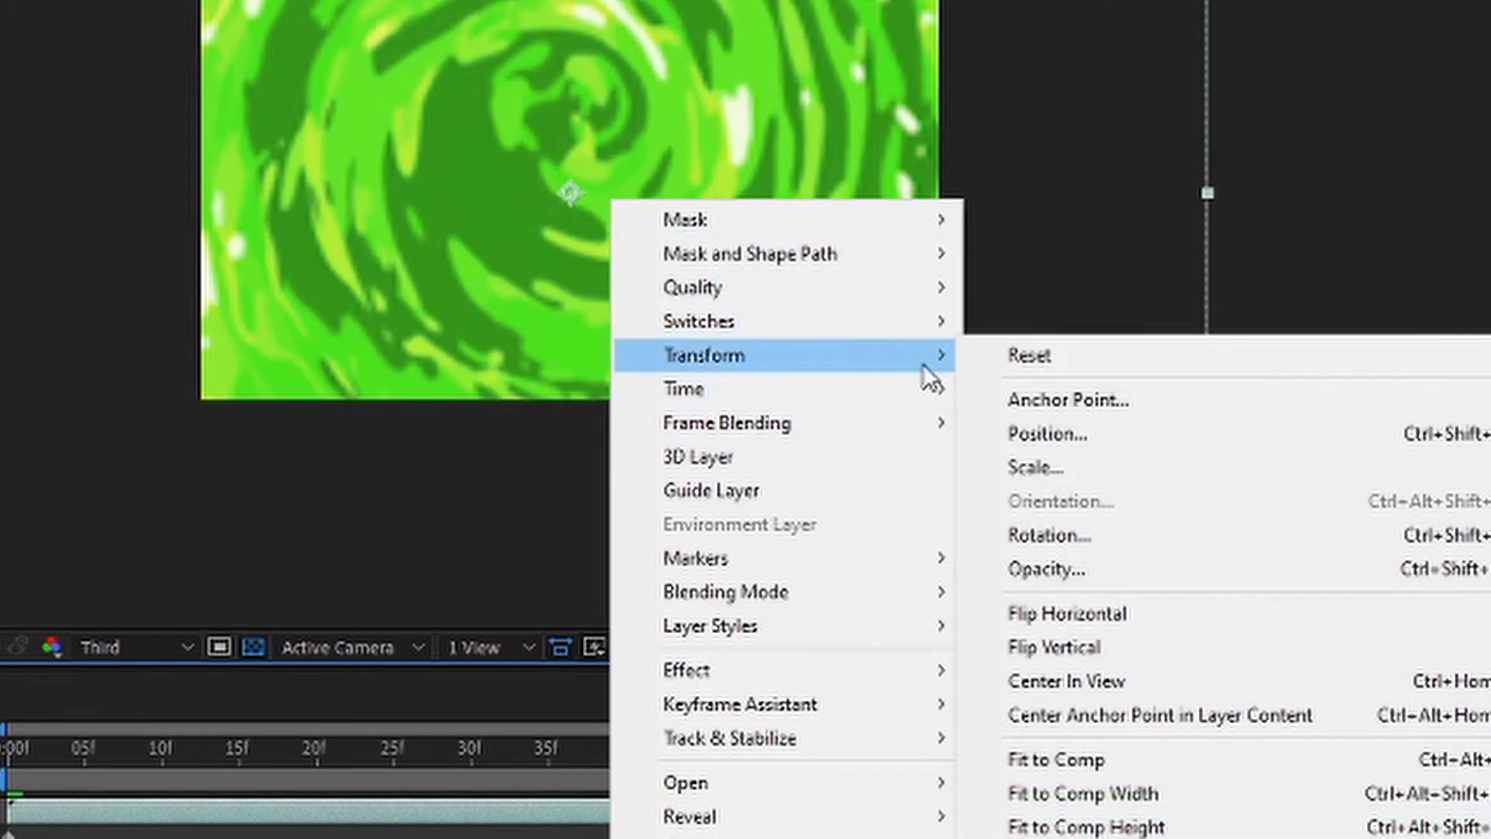
click(1115, 468)
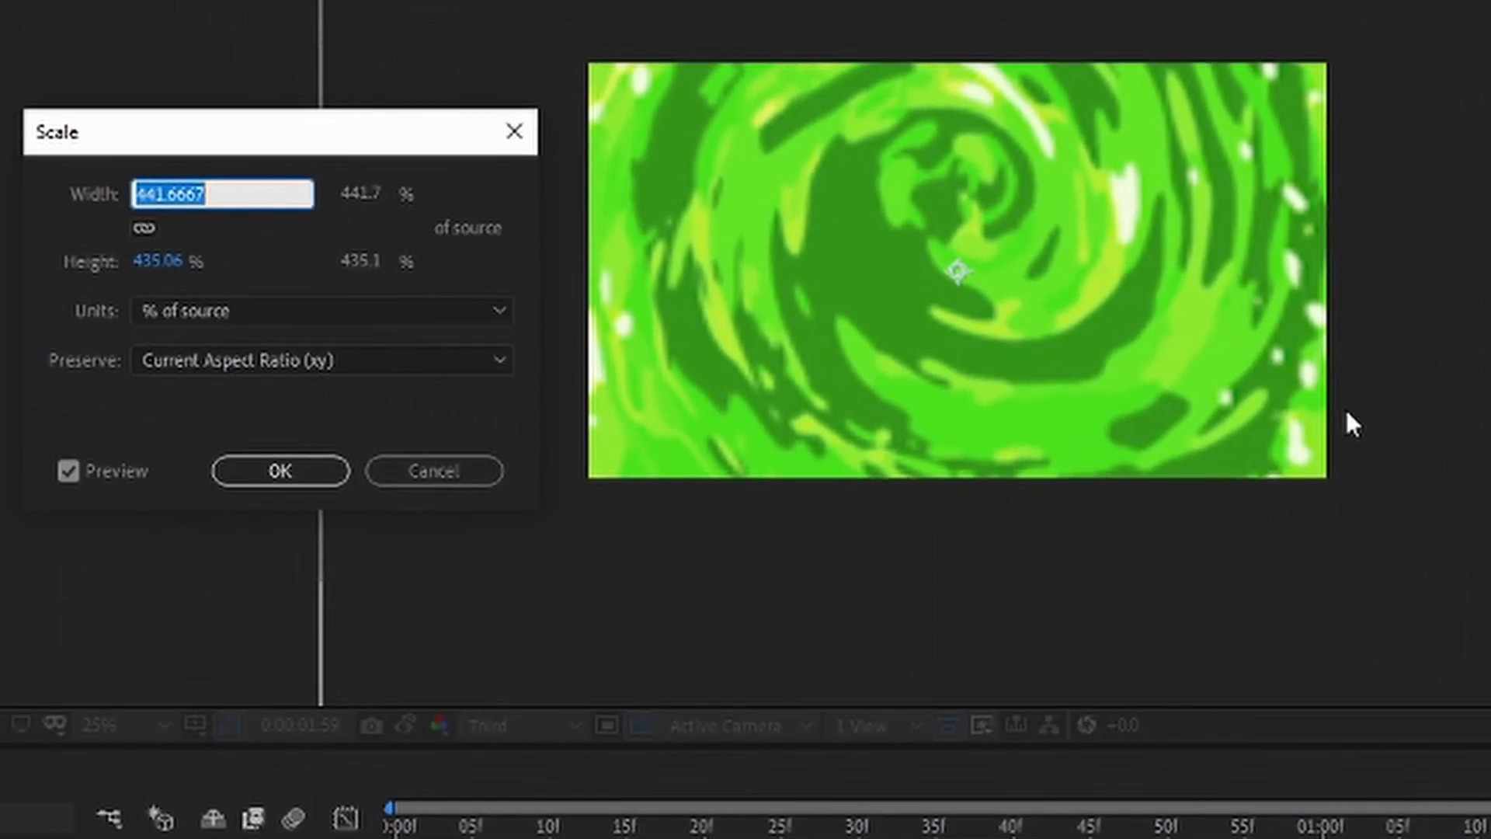
text(15)
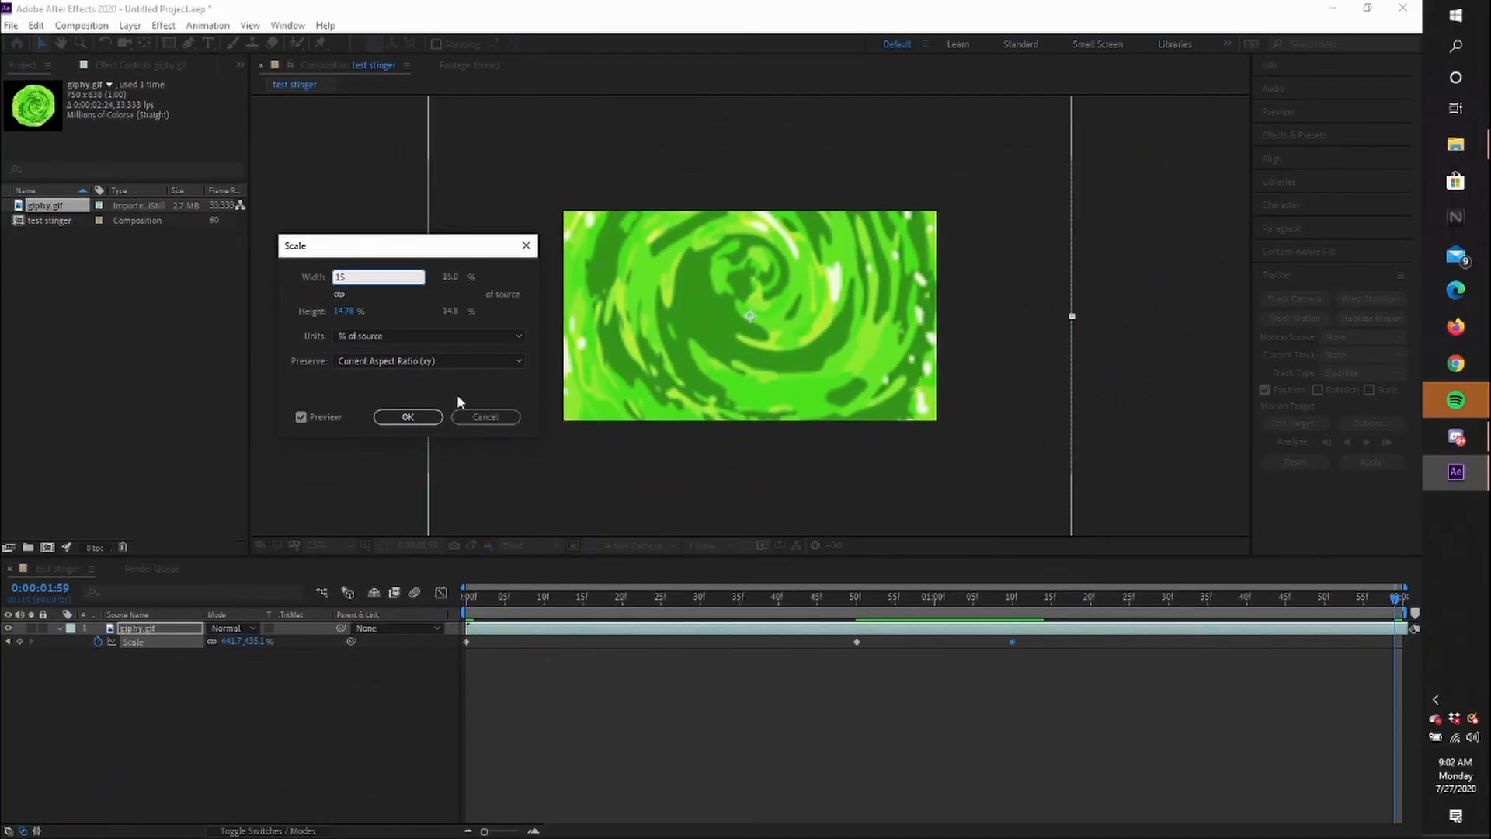
click(423, 421)
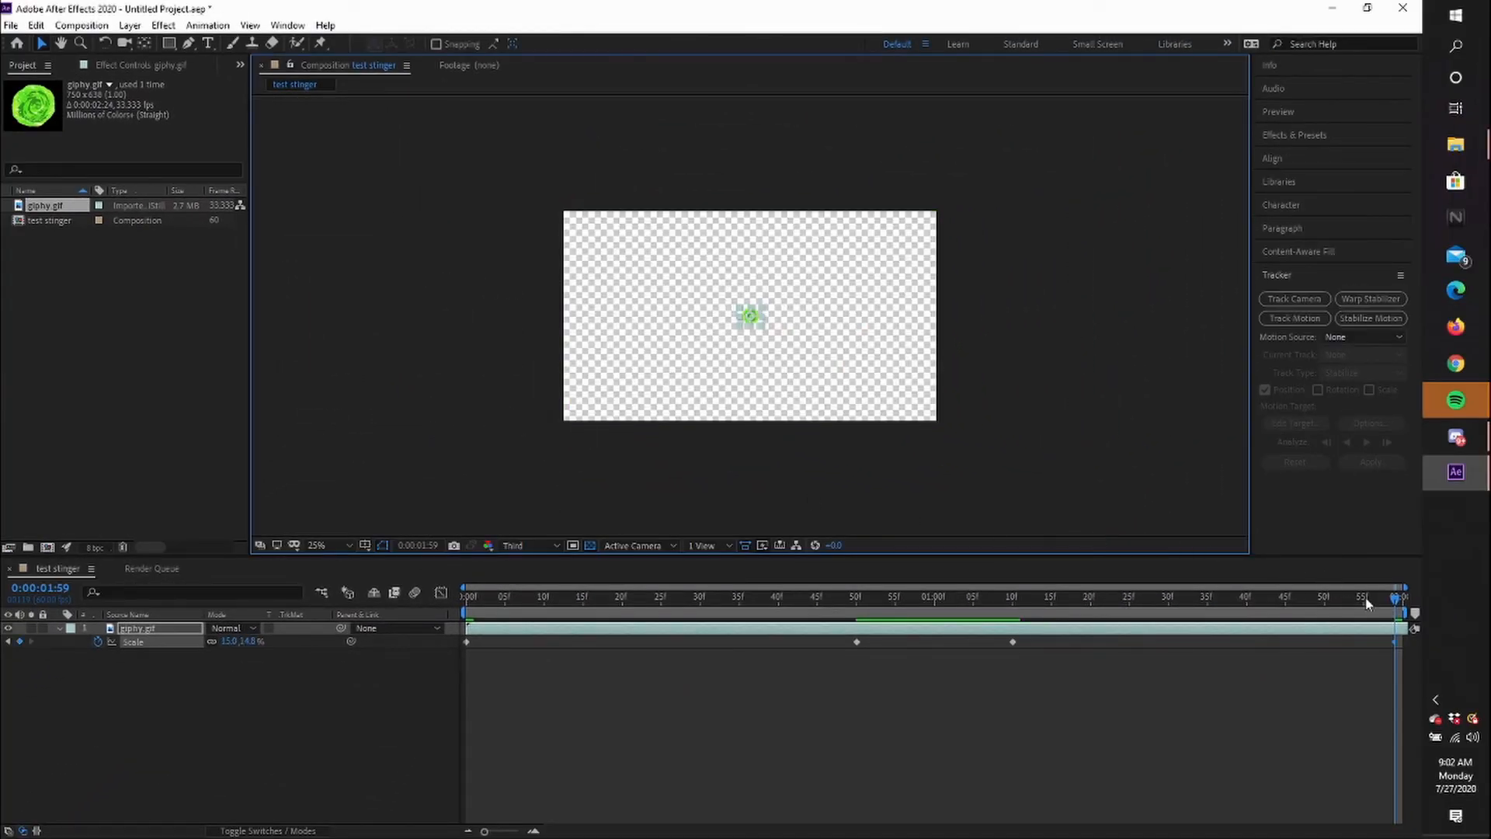
Scrub back and forth through the whole timeline to preview the portal's scale animation
drag(1400, 611, 476, 629)
drag(660, 634, 1353, 640)
drag(1209, 625, 483, 613)
drag(590, 629, 1351, 665)
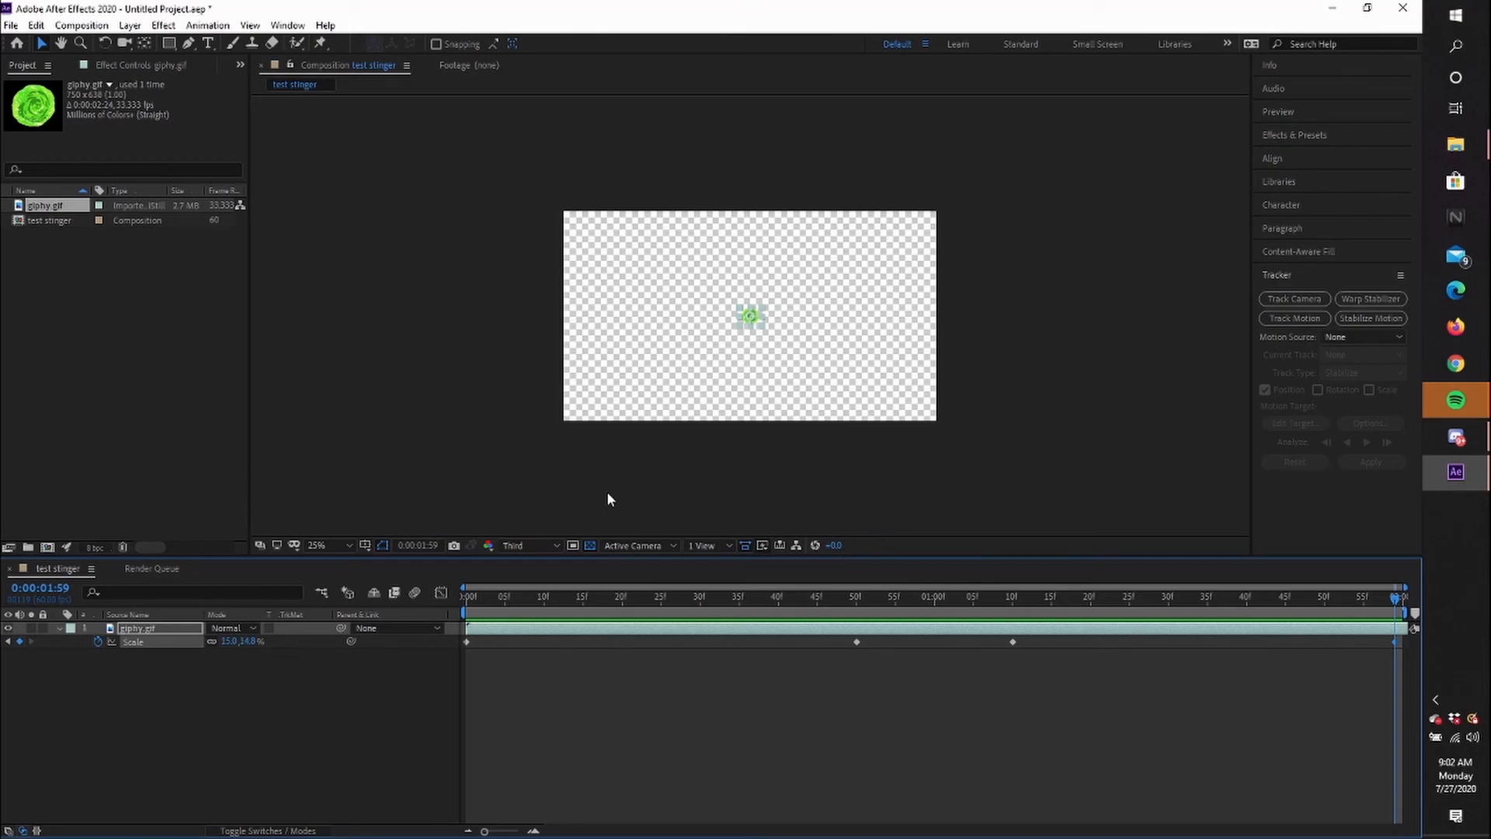
Add the test stinger composition to the render queue
click(10, 25)
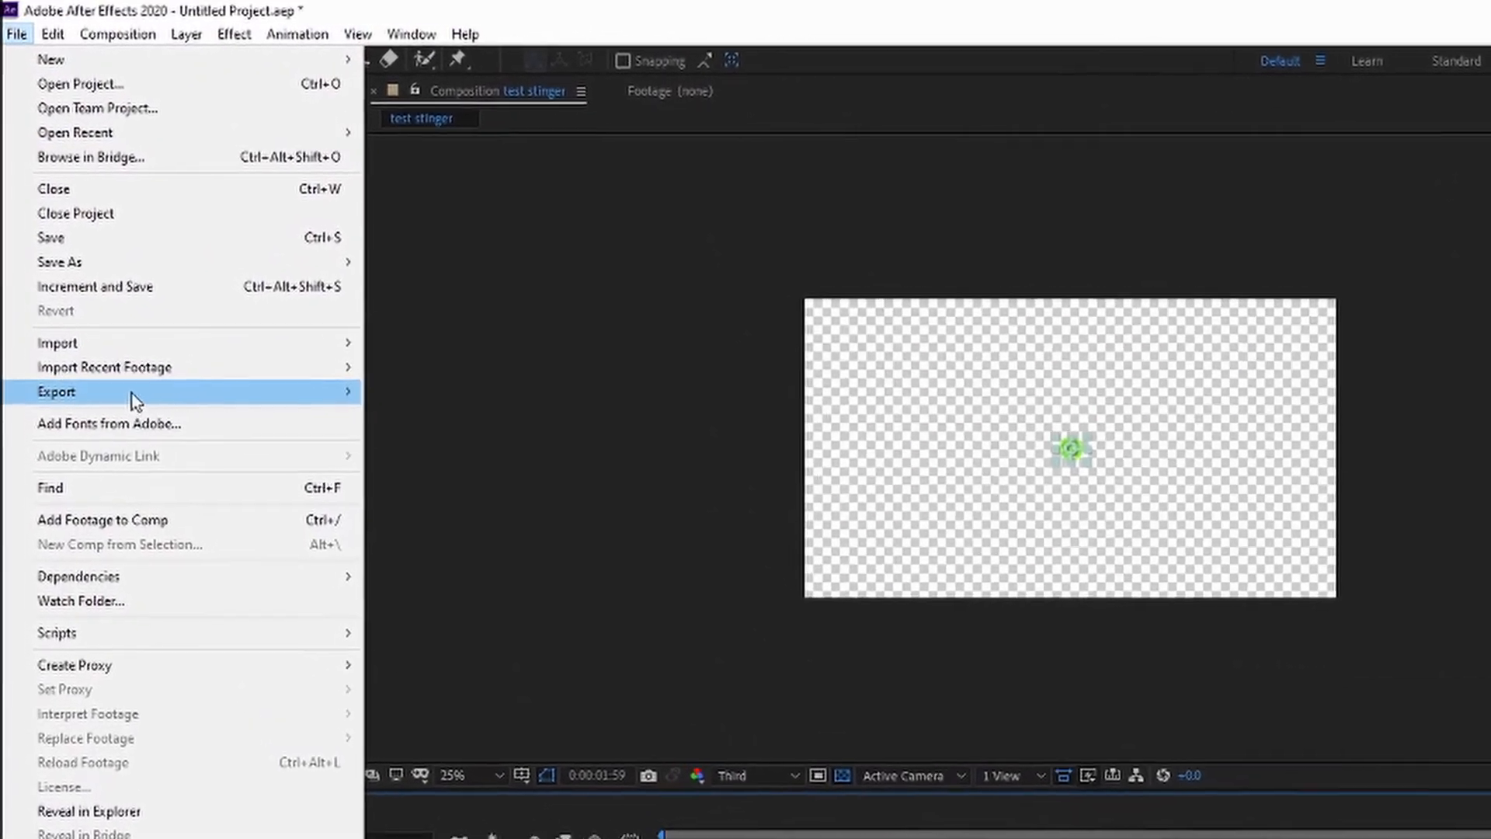
mouse_move(116, 365)
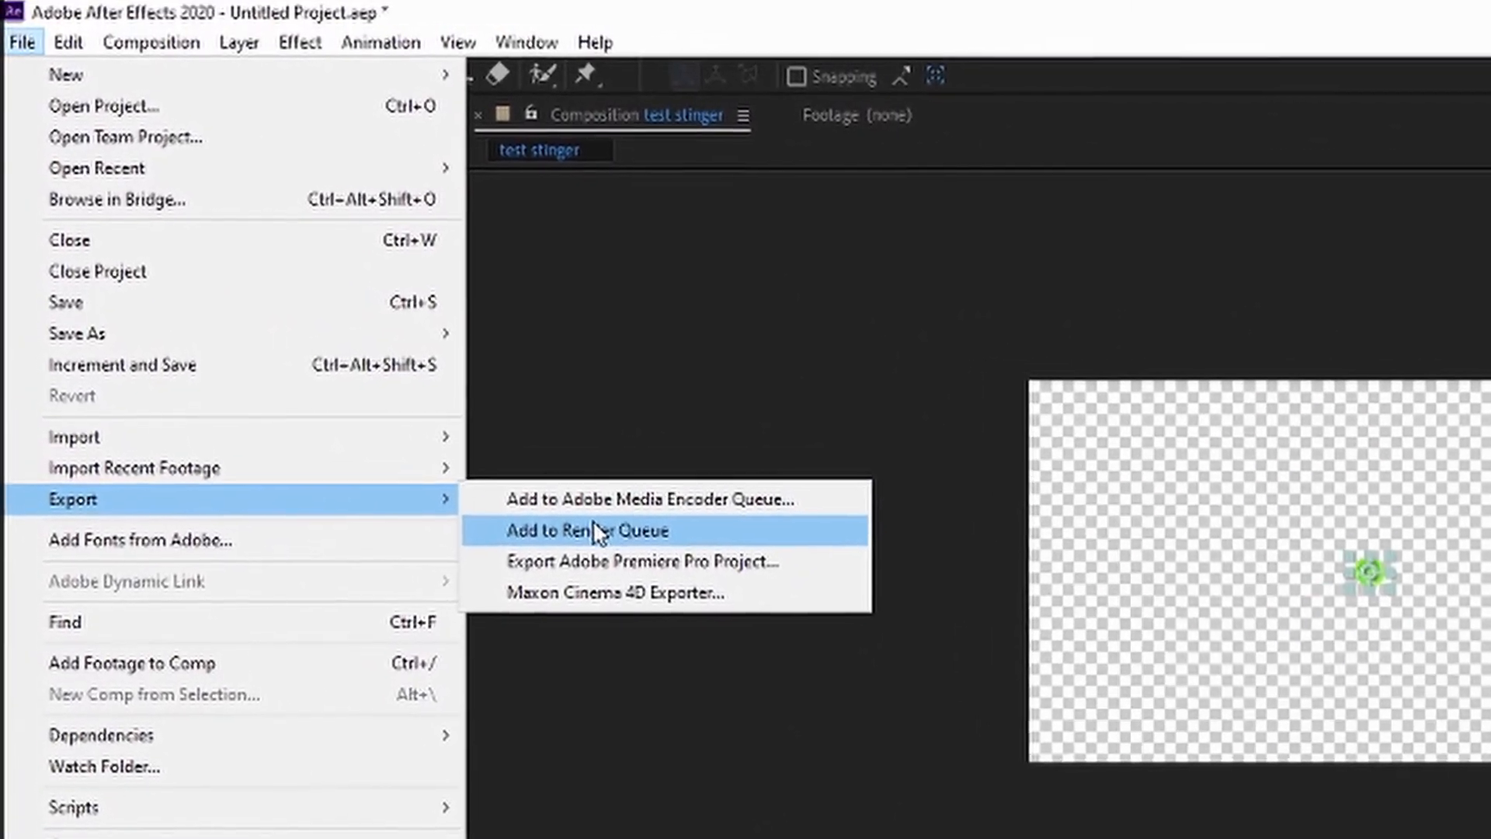
click(564, 498)
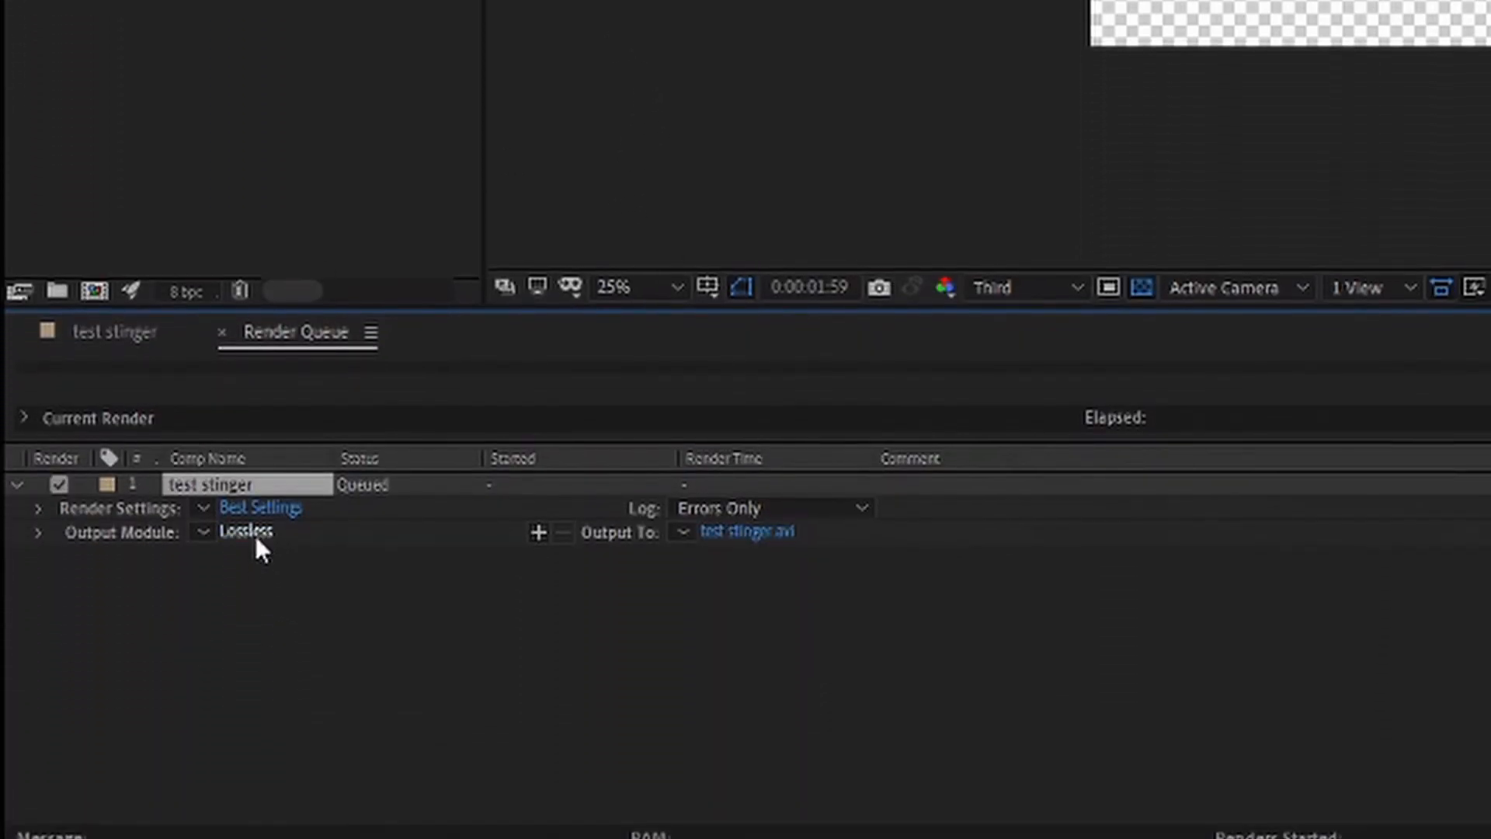
Set the video output channels to RGB + Alpha in the render item's output module
click(253, 513)
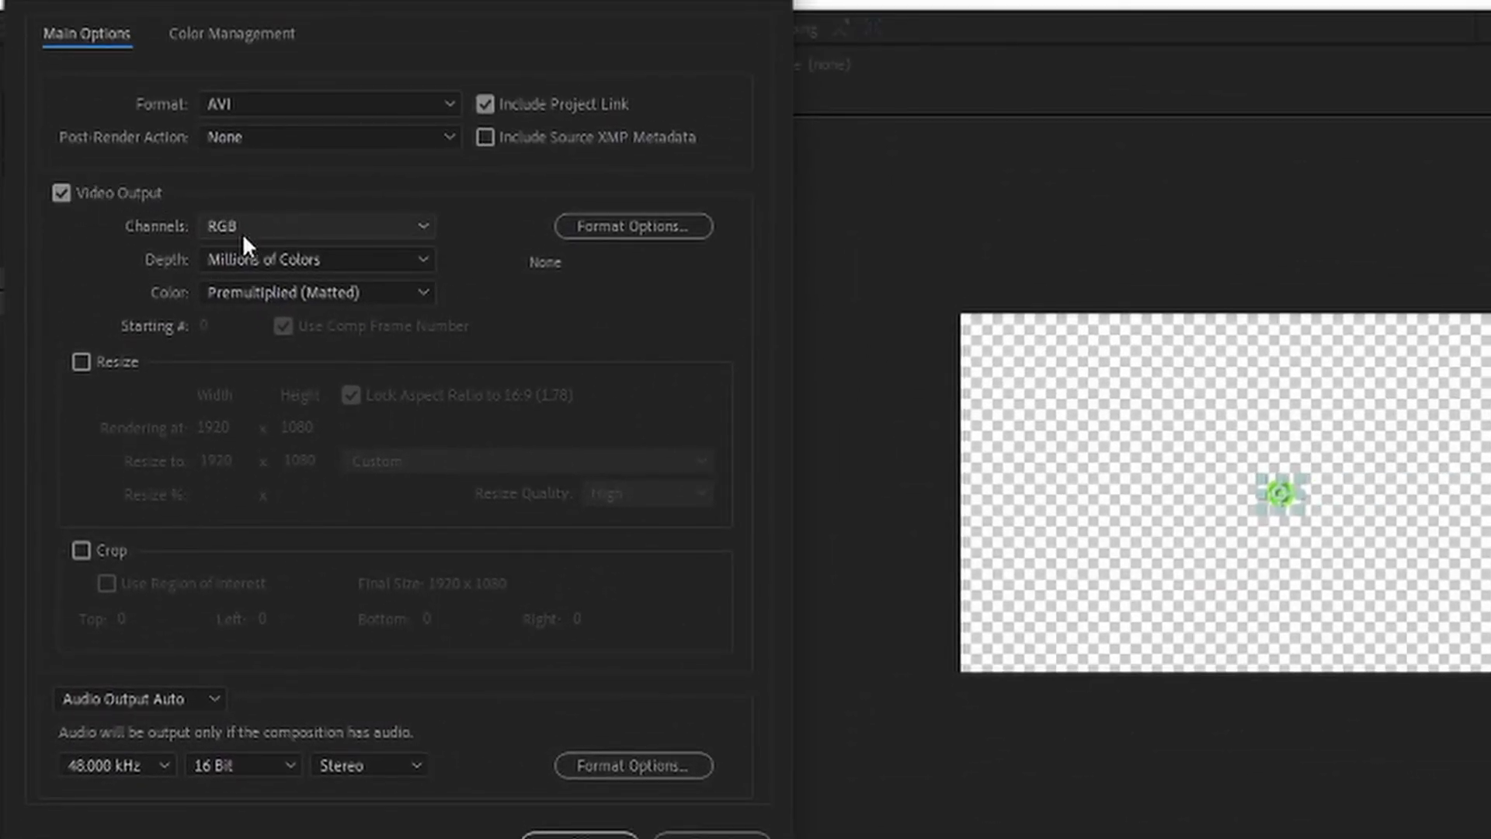
click(341, 231)
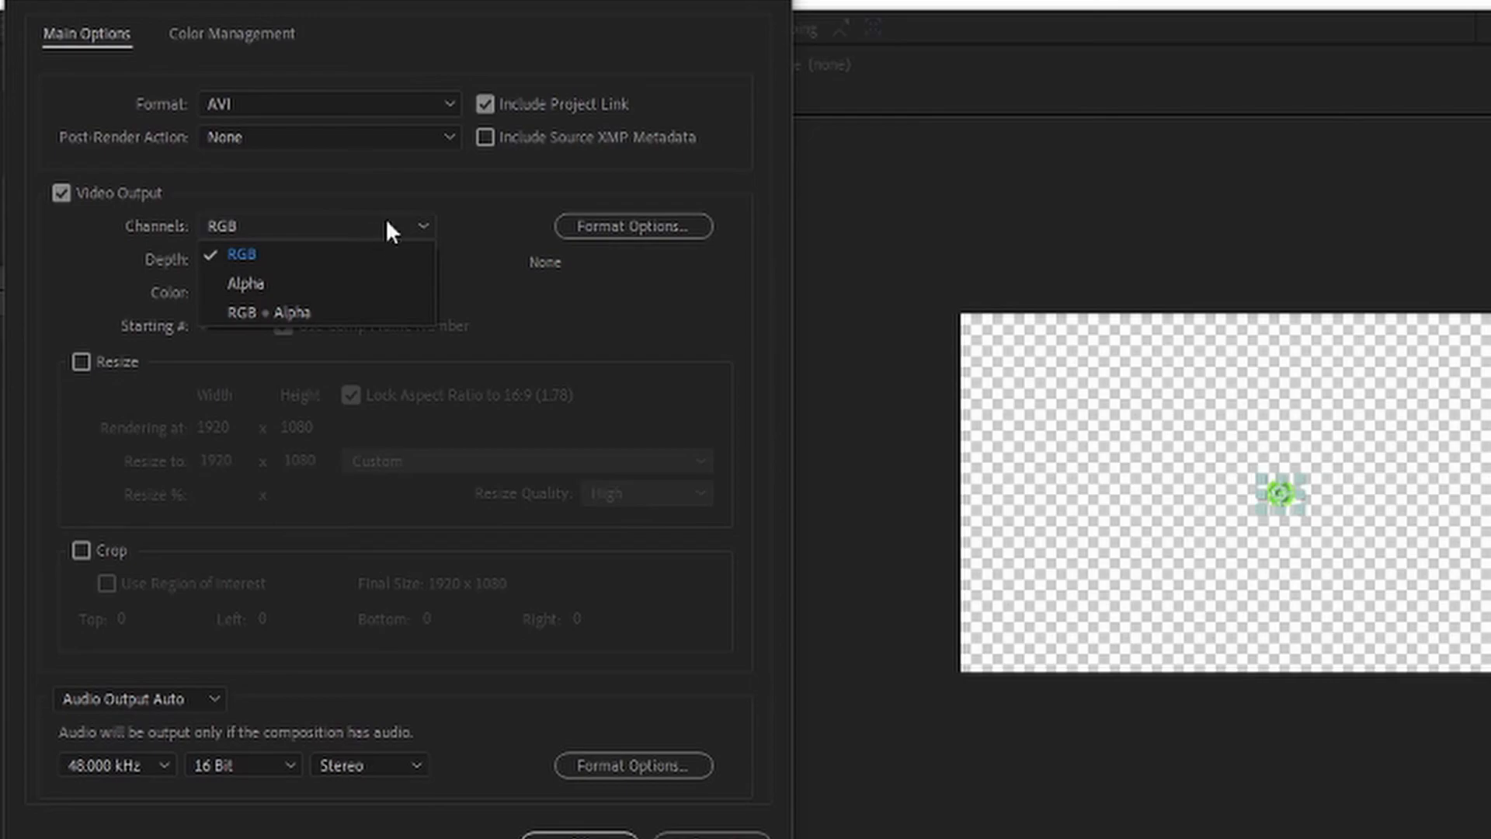
click(360, 312)
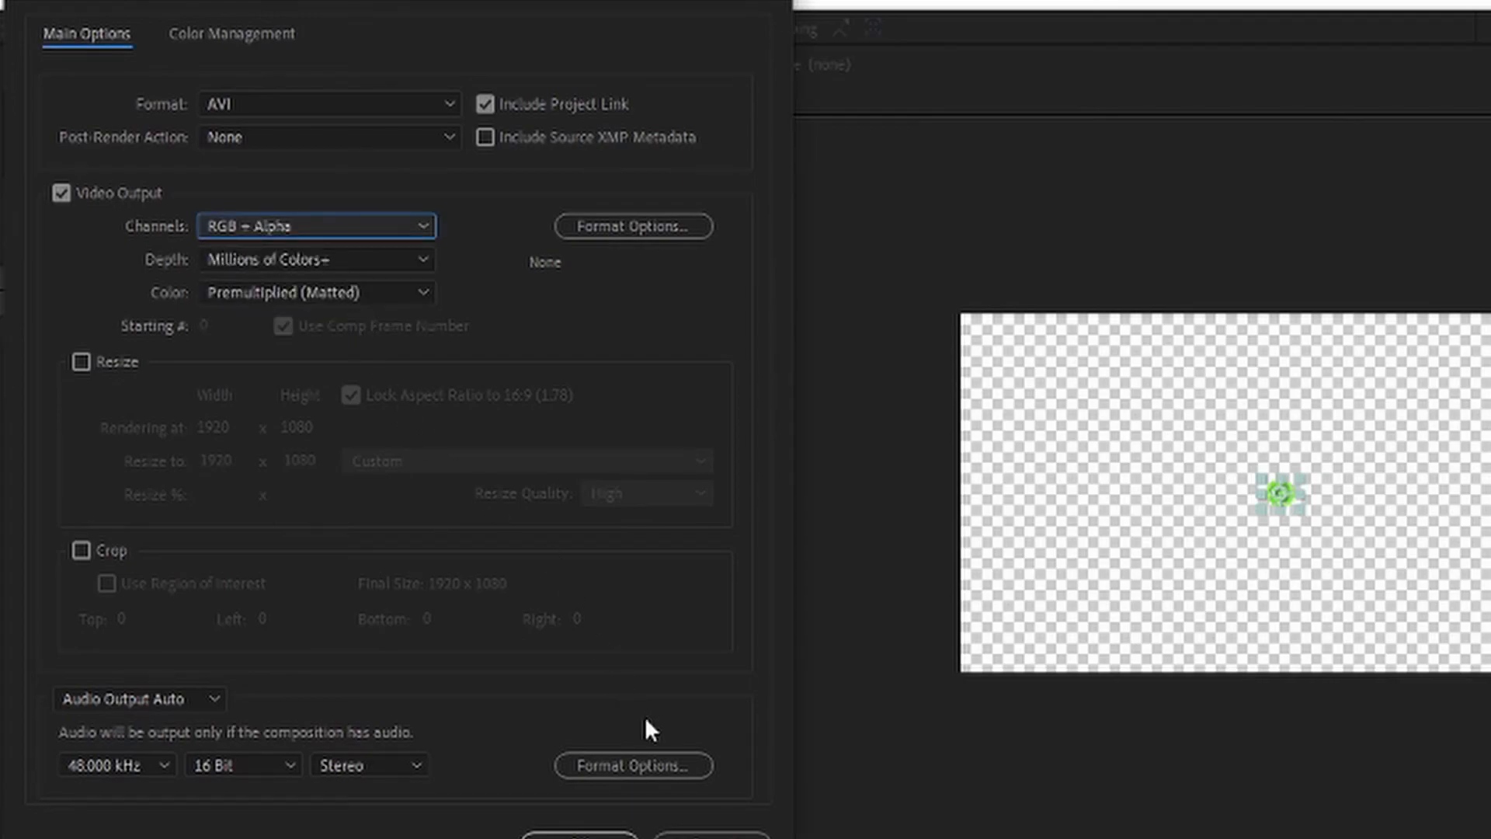